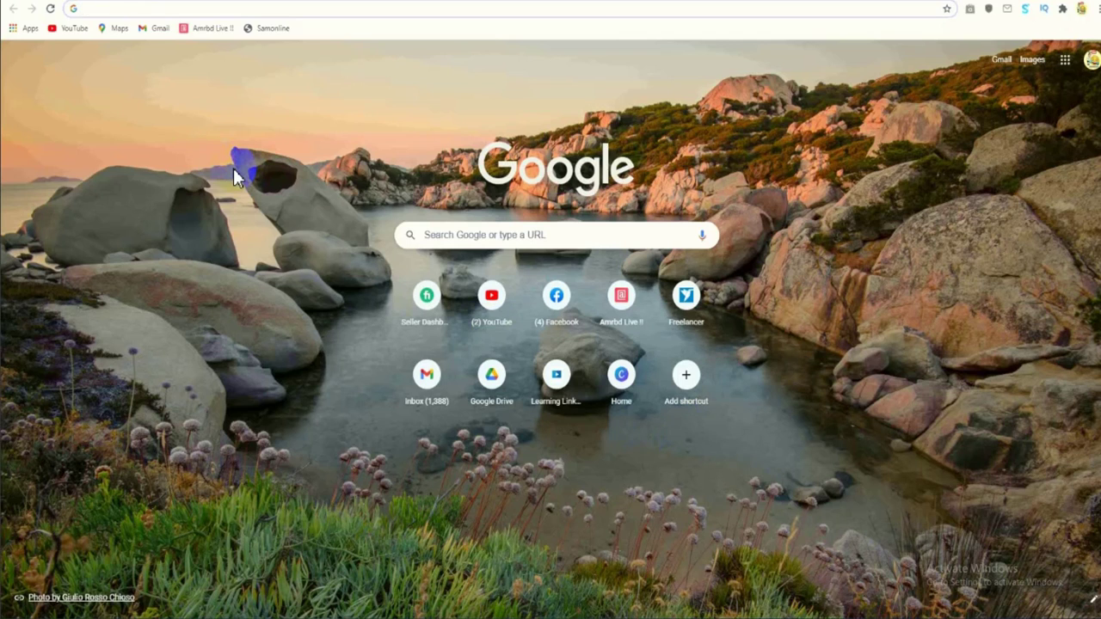
{"action": "left_click", "coordinate": [95, 8]}
{"action": "type", "text": "www.payn"}
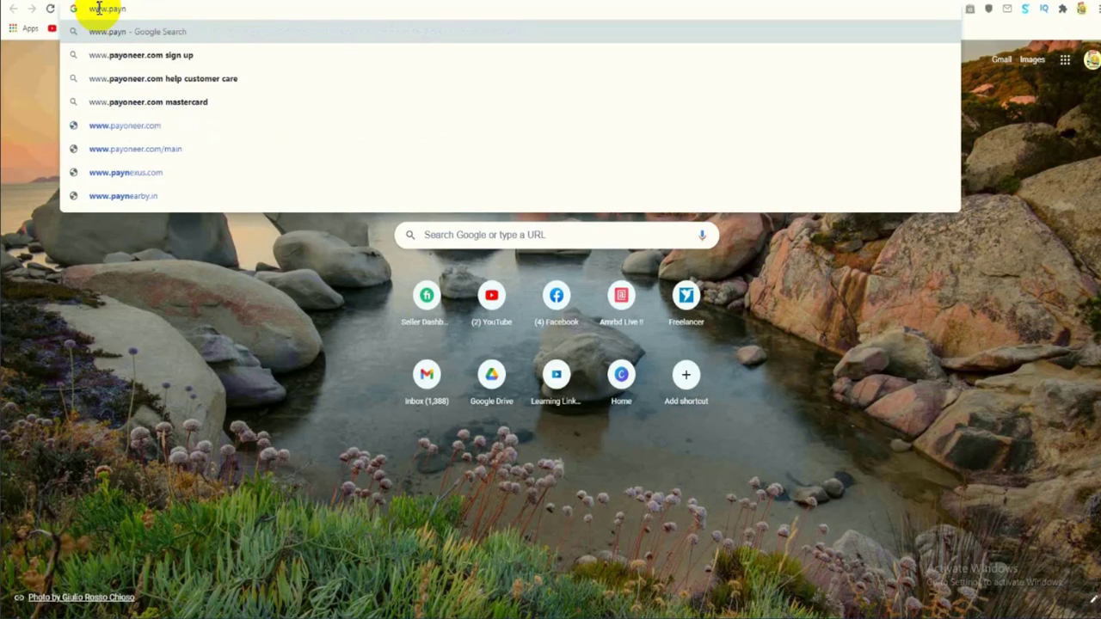
{"action": "left_click", "coordinate": [129, 54]}
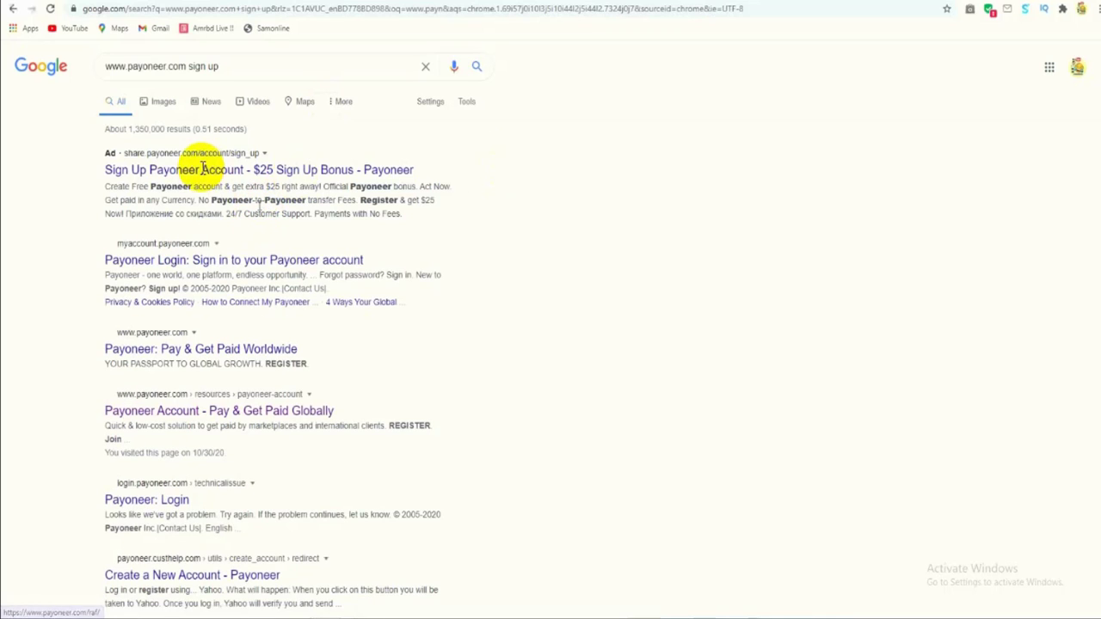
{"action": "left_click", "coordinate": [129, 166]}
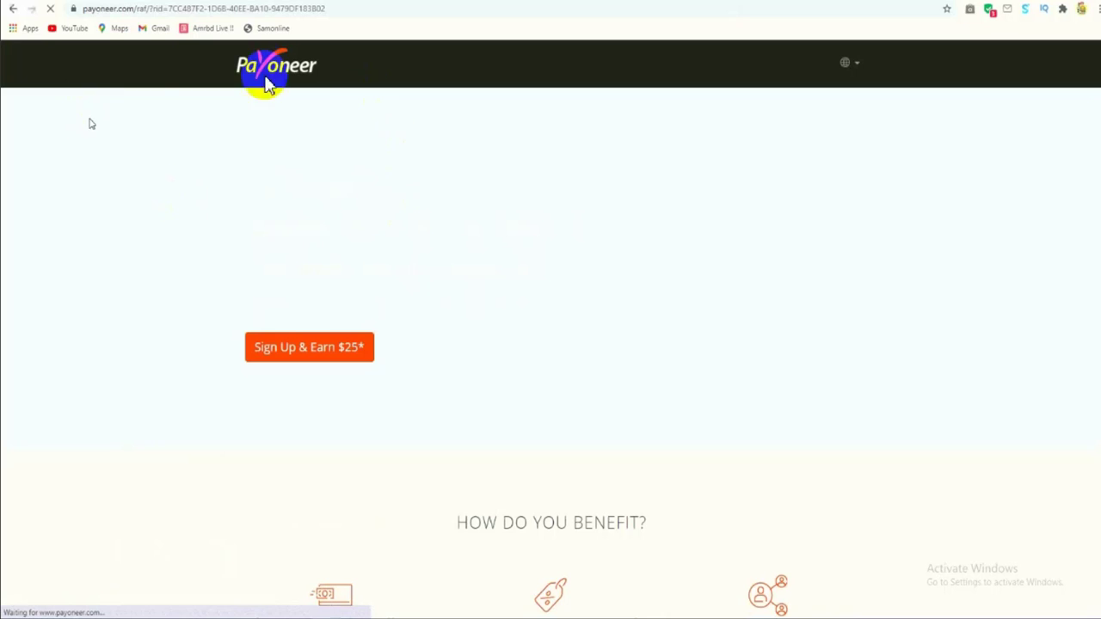
Follow the 'Sign Up & Earn $25*' offer twice, reviewing the benefits, through to Payoneer's Go Beyond page
{"action": "left_click", "coordinate": [273, 352]}
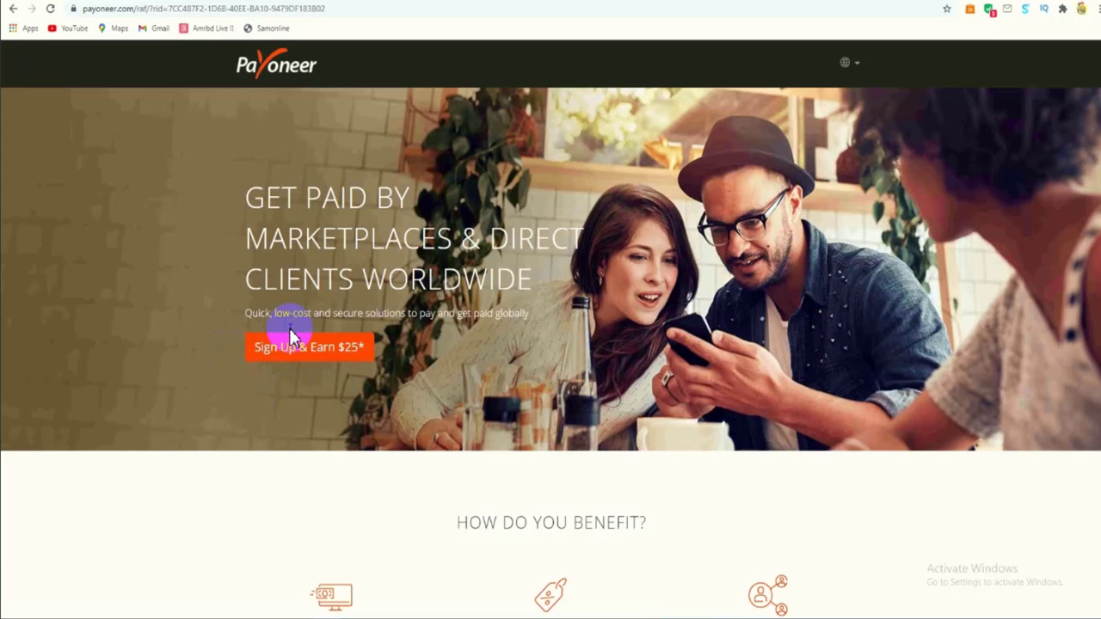
{"action": "scroll", "coordinate": [471, 378], "scroll_direction": "down", "scroll_amount": 3}
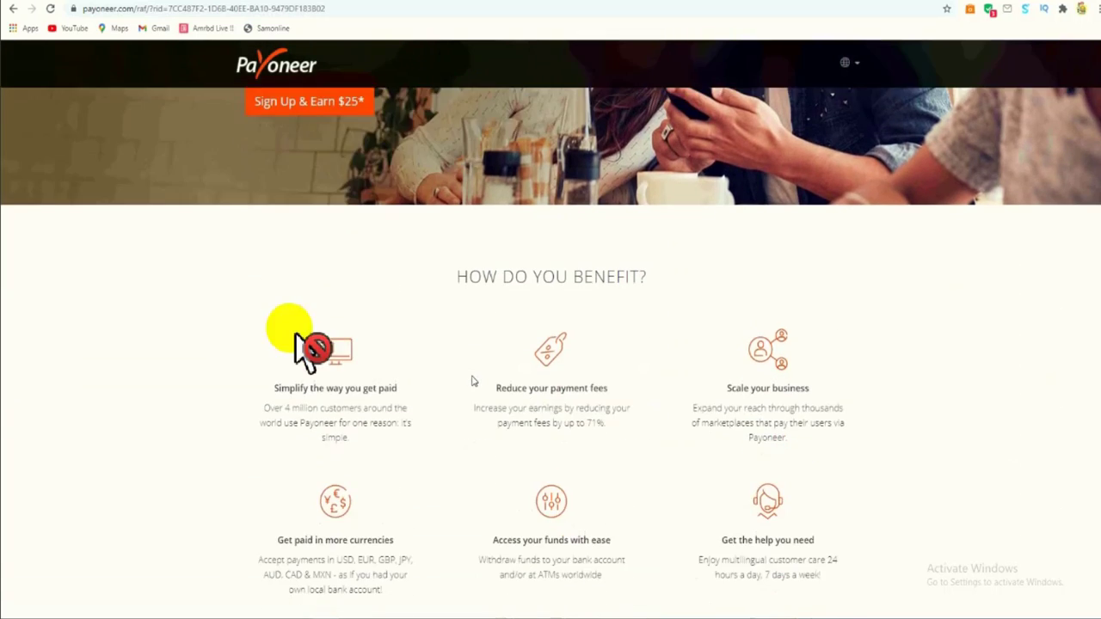
{"action": "scroll", "coordinate": [473, 375], "scroll_direction": "up", "scroll_amount": 3}
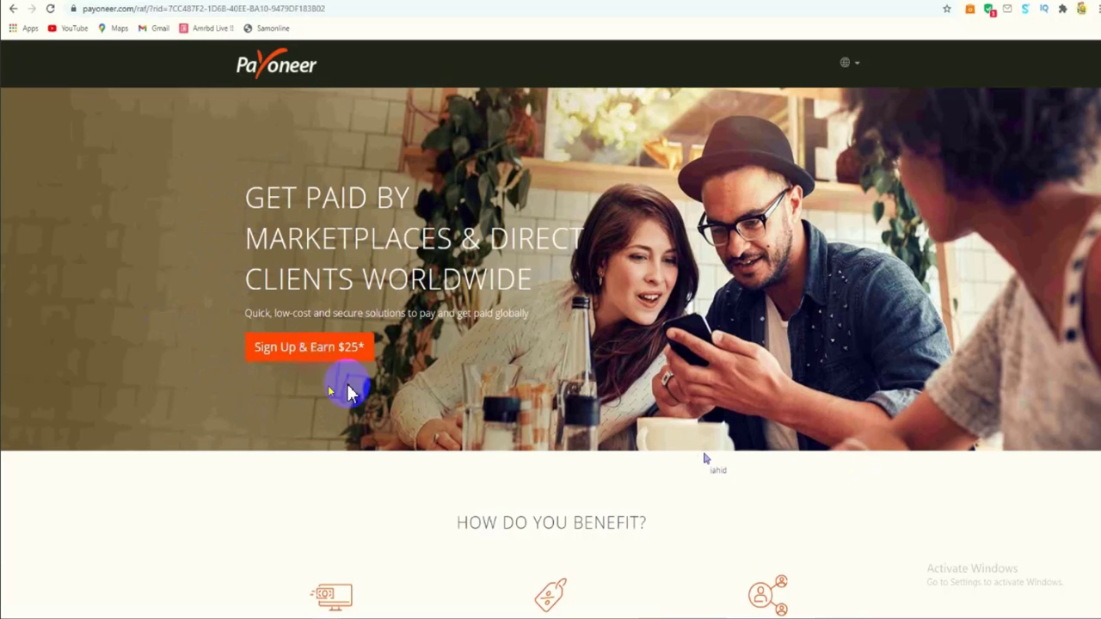
{"action": "left_click", "coordinate": [256, 360]}
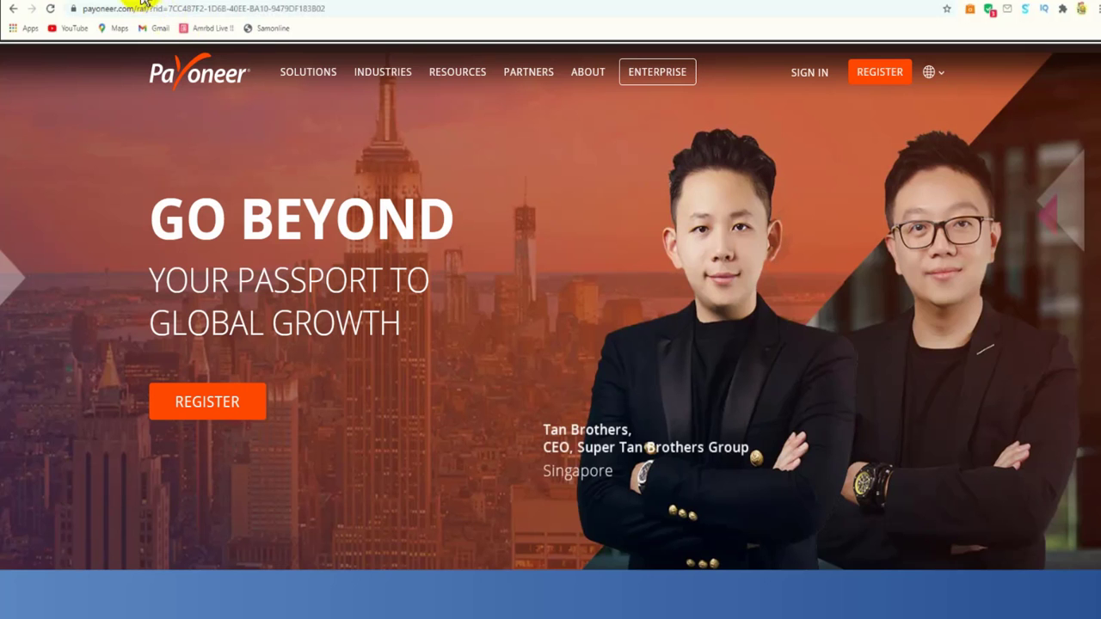
{"action": "left_click", "coordinate": [145, 1]}
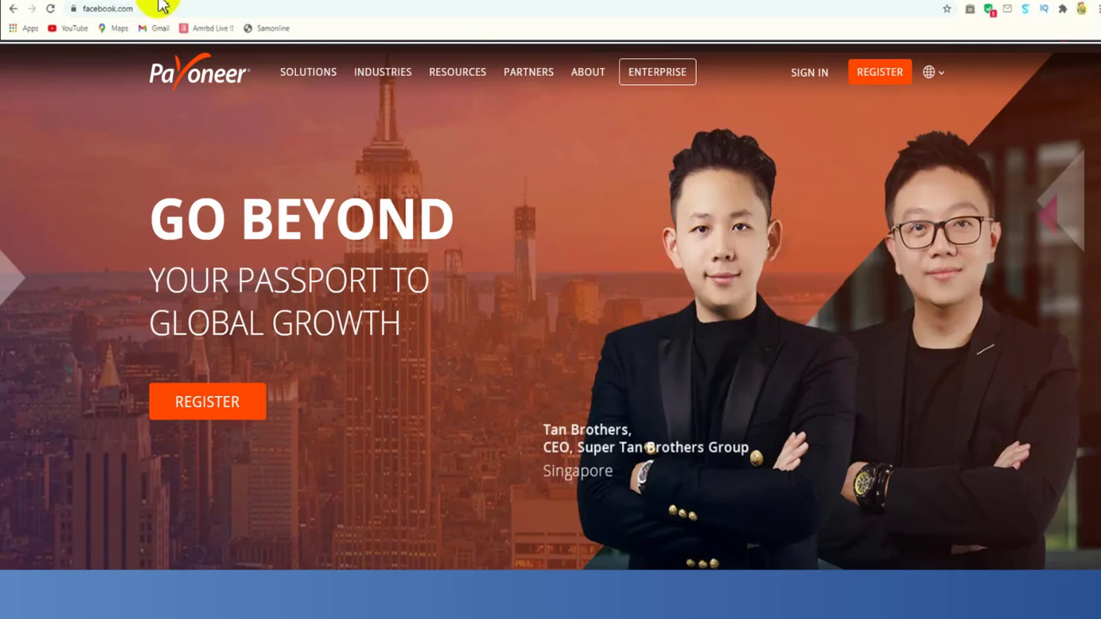
Load the Payoneer referral link copied from Notepad in the browser
{"action": "key", "text": "Return"}
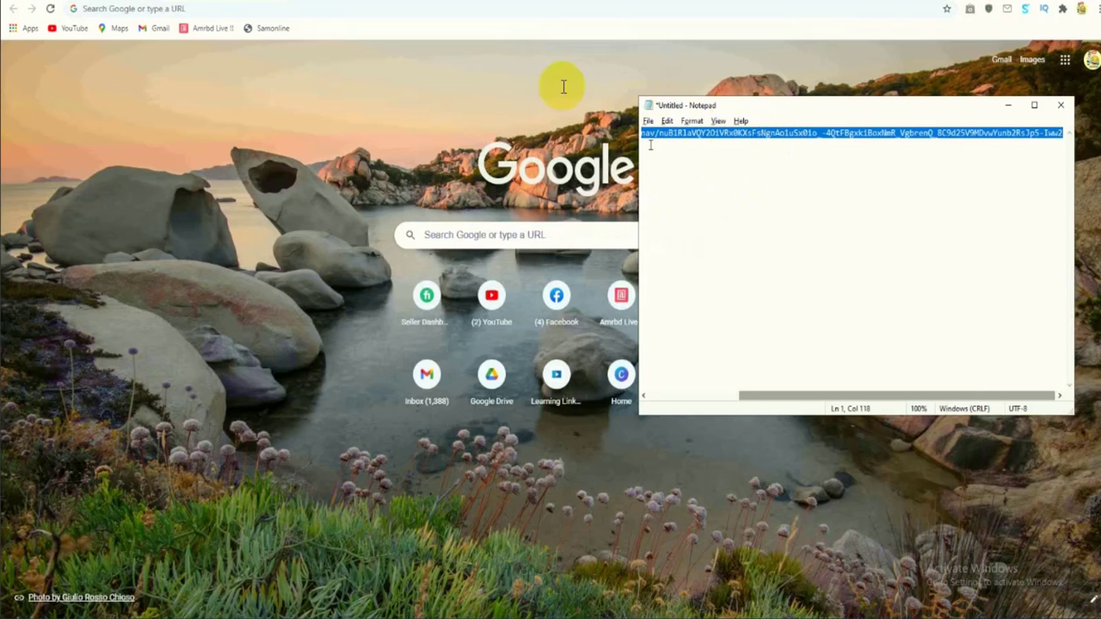
{"action": "left_click", "coordinate": [210, 7]}
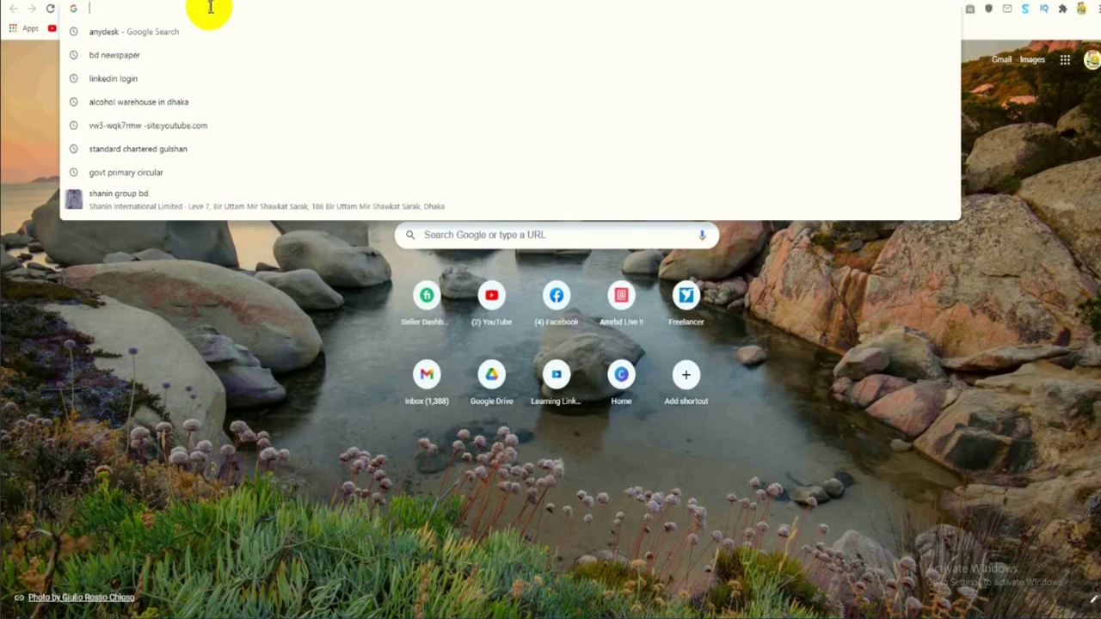
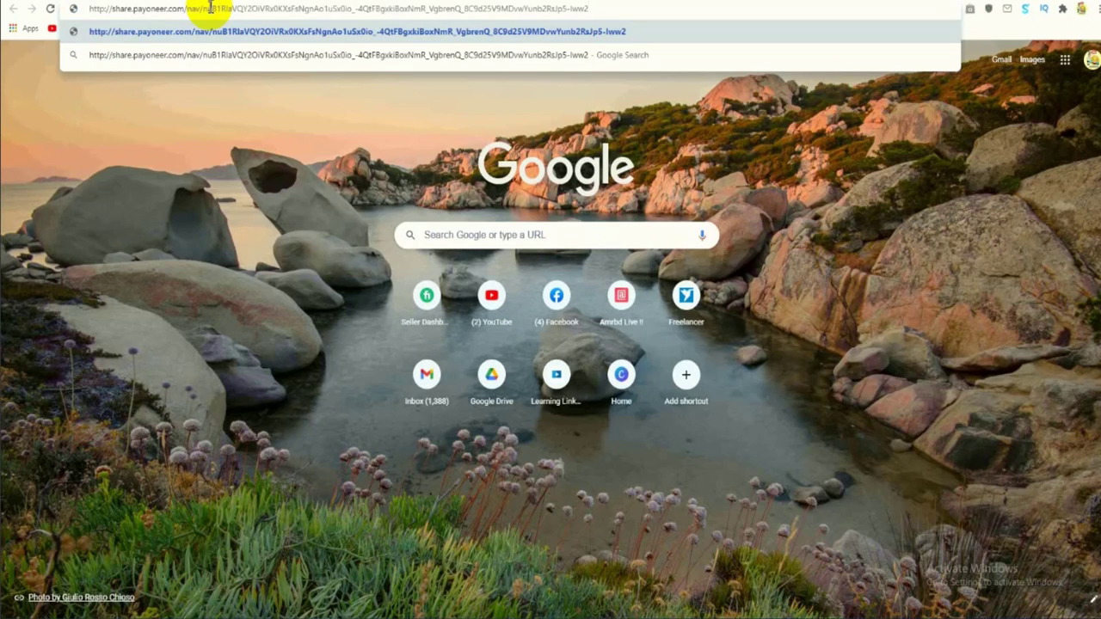
{"action": "key", "text": "Return"}
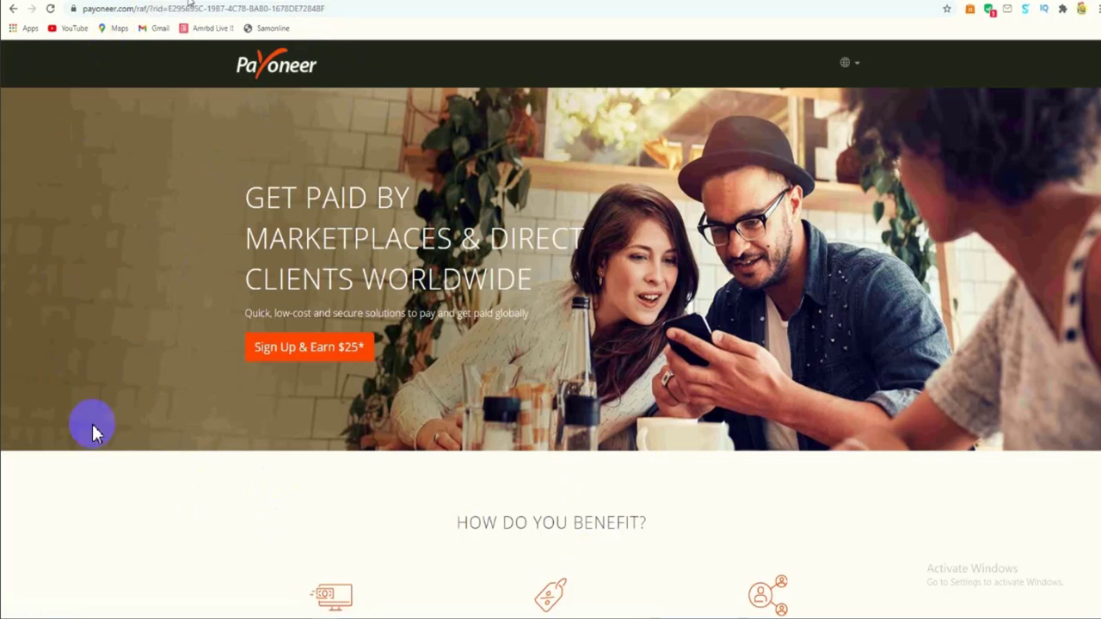
Review the referral landing page and start sign-up with 'Sign Up & Earn $25*'
{"action": "scroll", "coordinate": [573, 450], "scroll_direction": "down", "scroll_amount": 1}
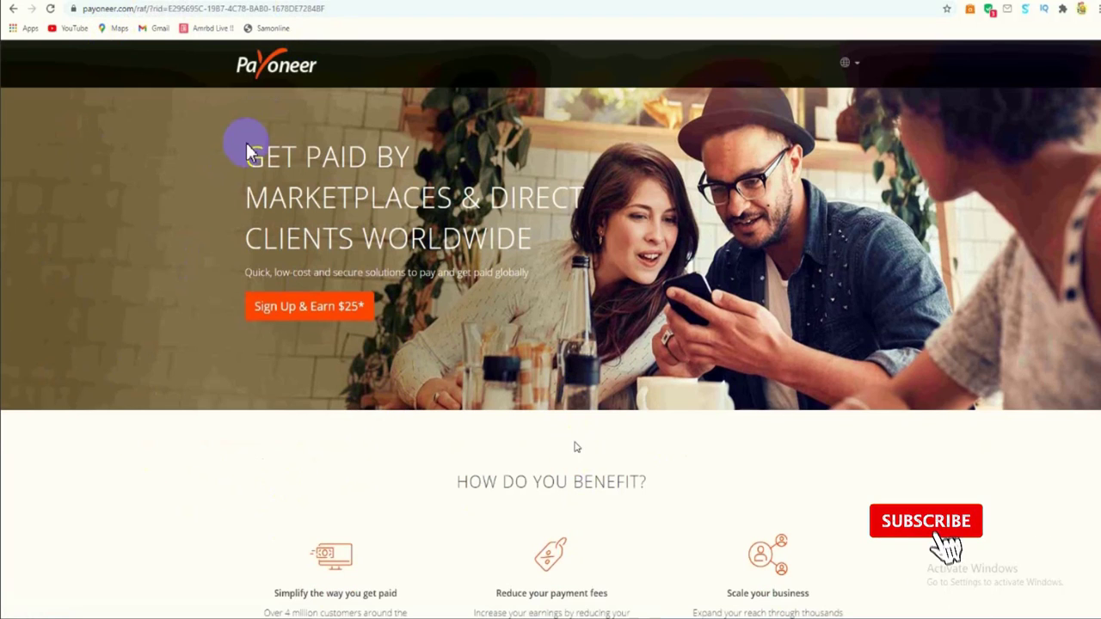
{"action": "scroll", "coordinate": [577, 448], "scroll_direction": "down", "scroll_amount": 5}
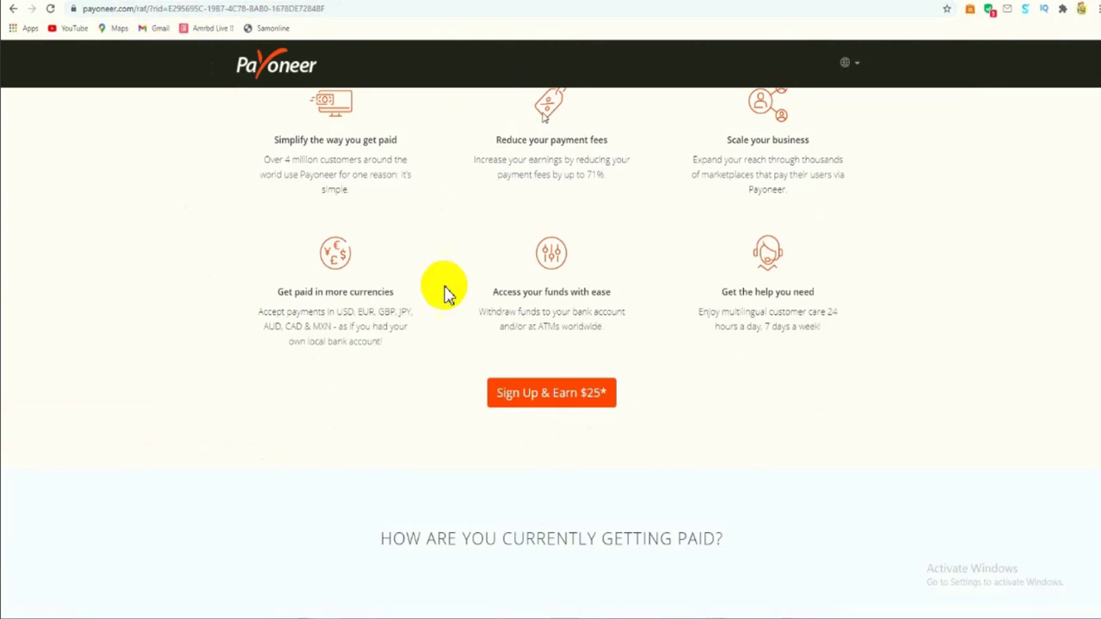
{"action": "scroll", "coordinate": [449, 302], "scroll_direction": "up", "scroll_amount": 3}
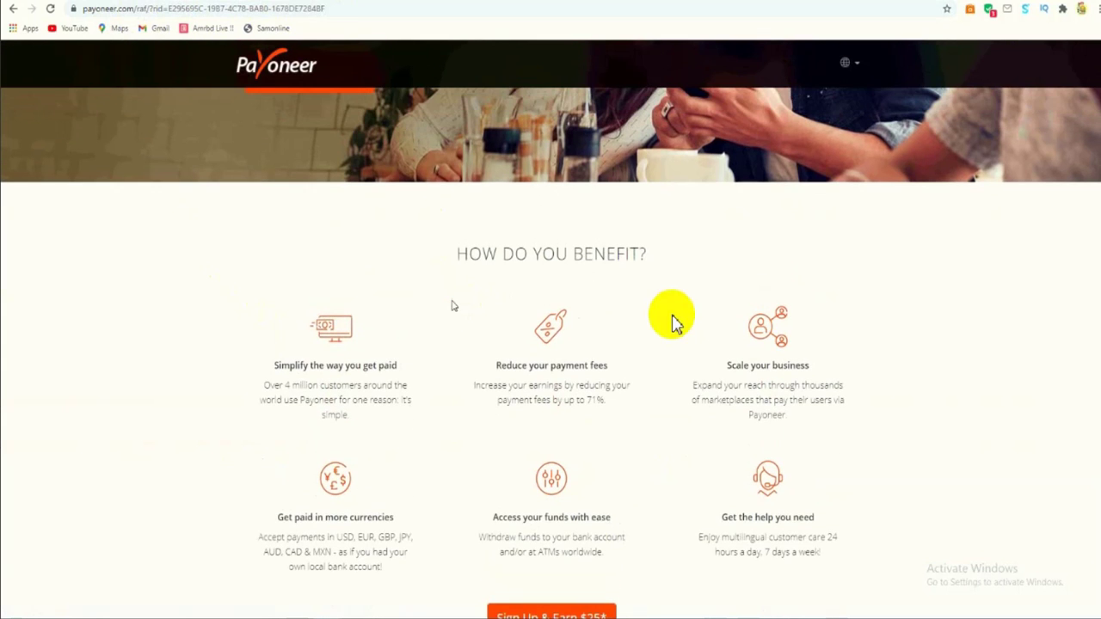
{"action": "scroll", "coordinate": [556, 301], "scroll_direction": "up", "scroll_amount": 3}
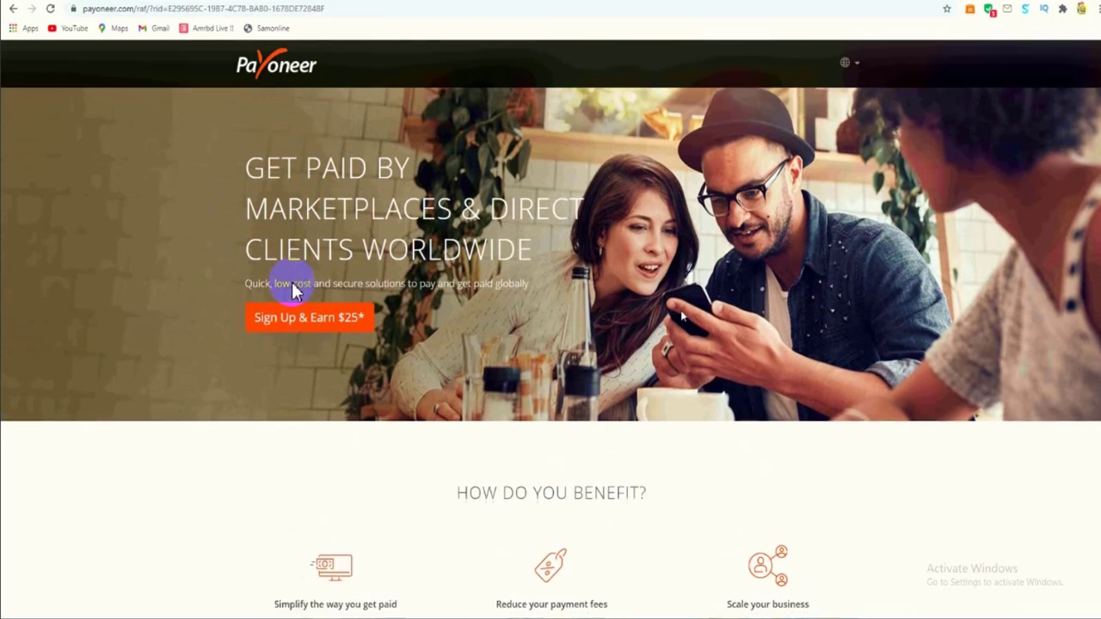
{"action": "scroll", "coordinate": [292, 291], "scroll_direction": "up", "scroll_amount": 1}
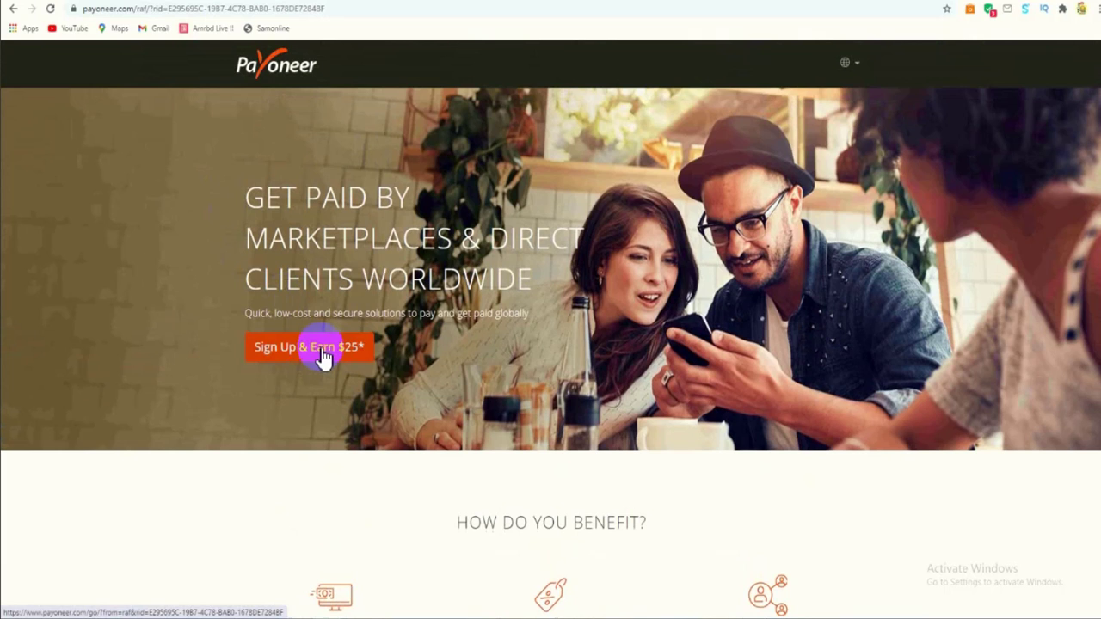
{"action": "left_click", "coordinate": [311, 351]}
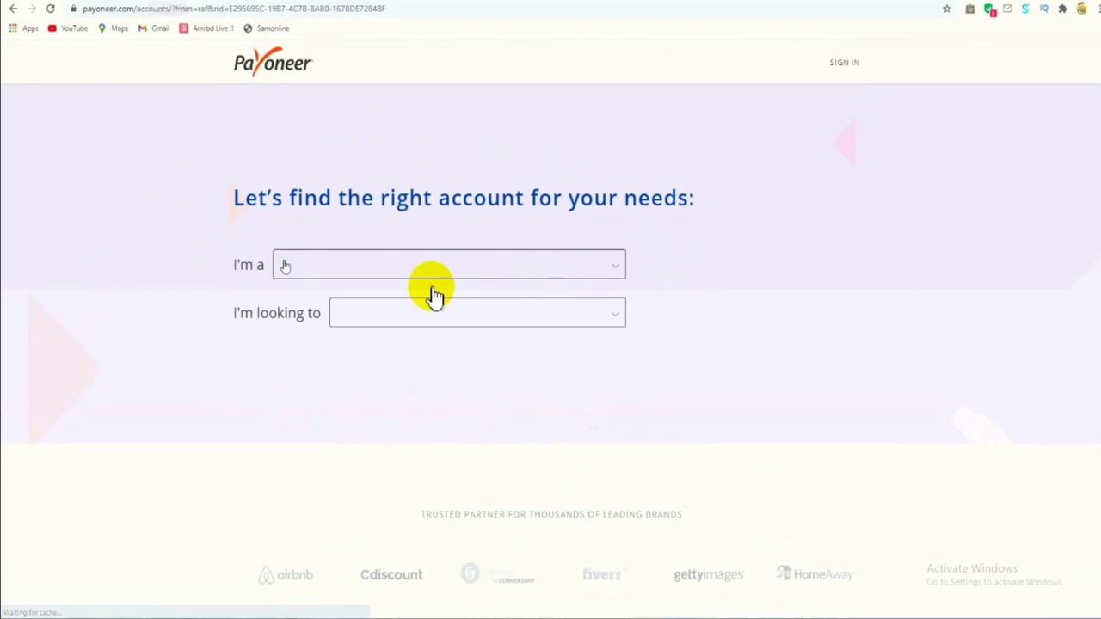
Answer Freelancer, Service Provider or SMB; Get paid by international clients; volume Between $5,000 to $10,000
{"action": "left_click", "coordinate": [607, 271]}
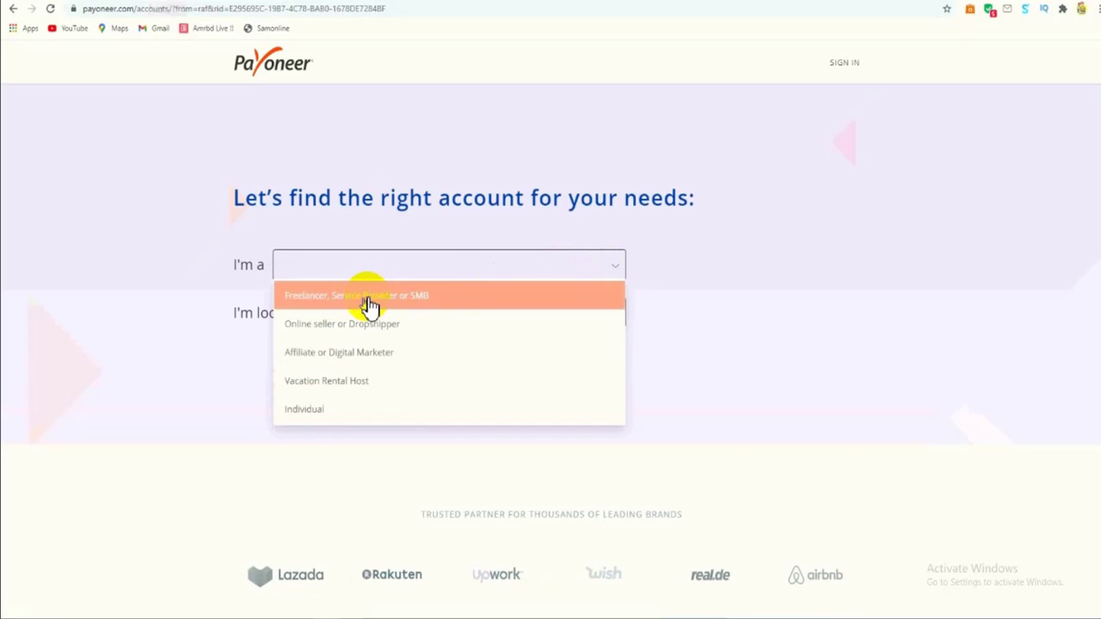
{"action": "left_click", "coordinate": [437, 297]}
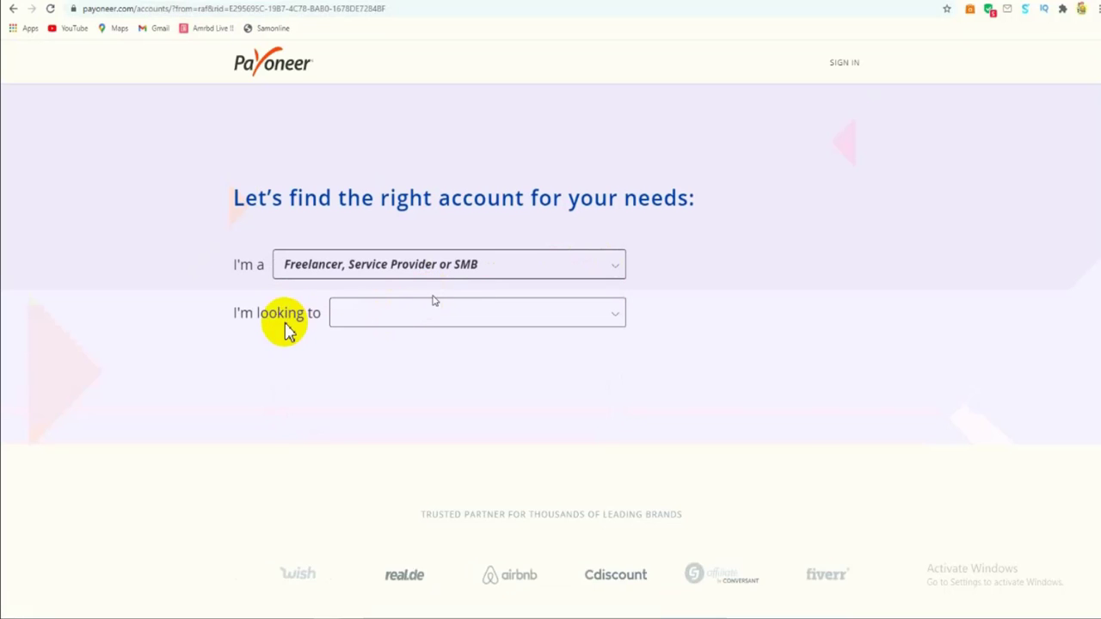
{"action": "left_click", "coordinate": [387, 327]}
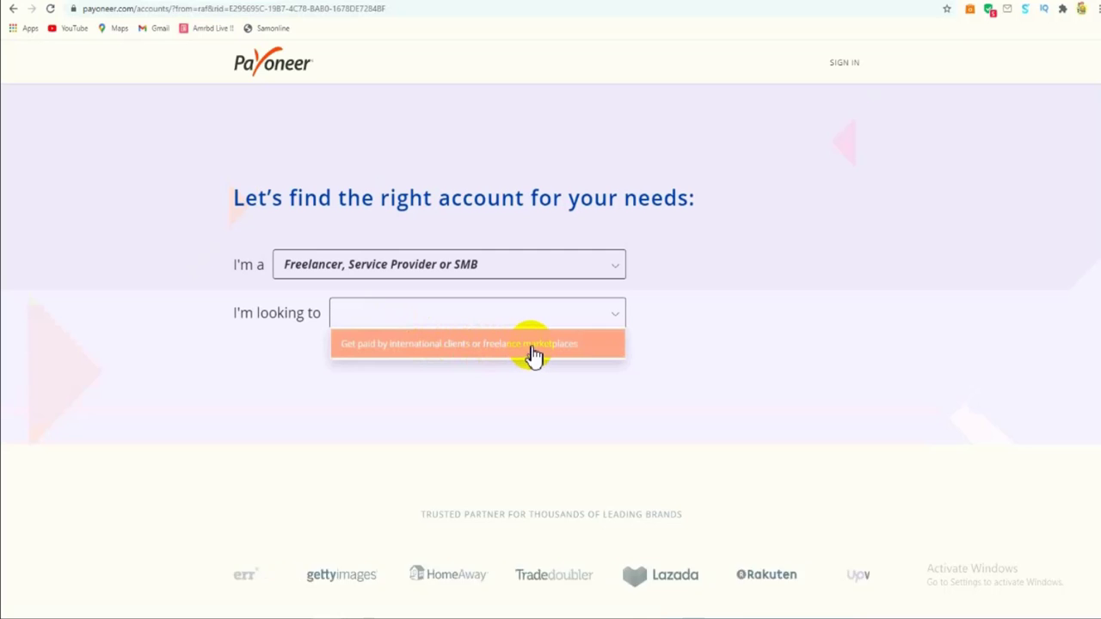
{"action": "left_click", "coordinate": [533, 352]}
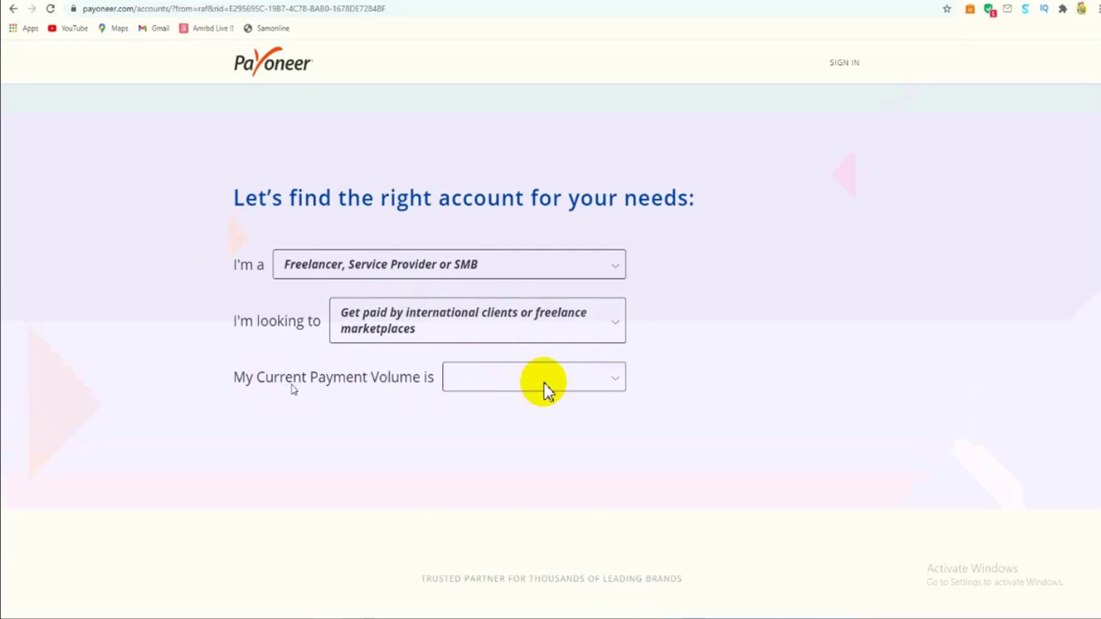
{"action": "left_click", "coordinate": [616, 378]}
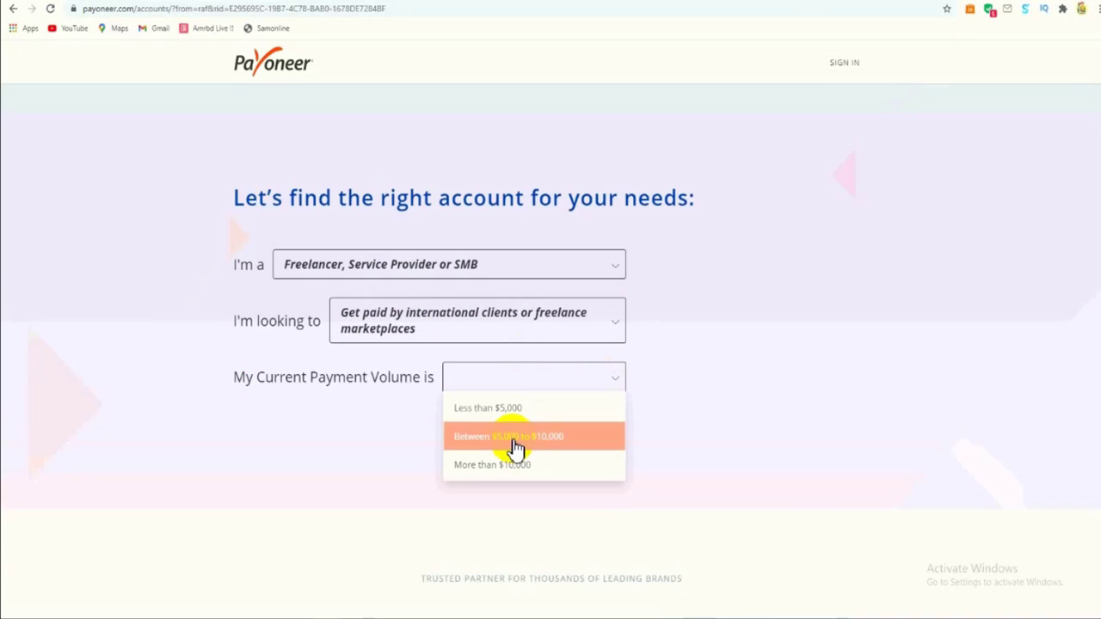
{"action": "left_click", "coordinate": [567, 438]}
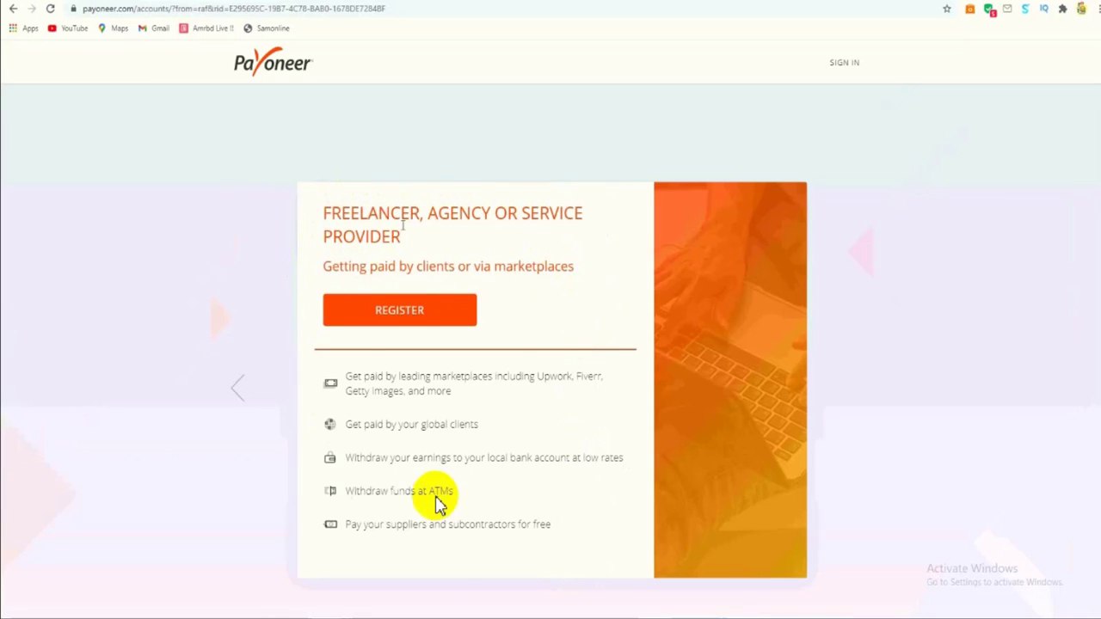
Register for the Freelancer, Agency or Service Provider account and view the Getting Started form
{"action": "left_click", "coordinate": [401, 319]}
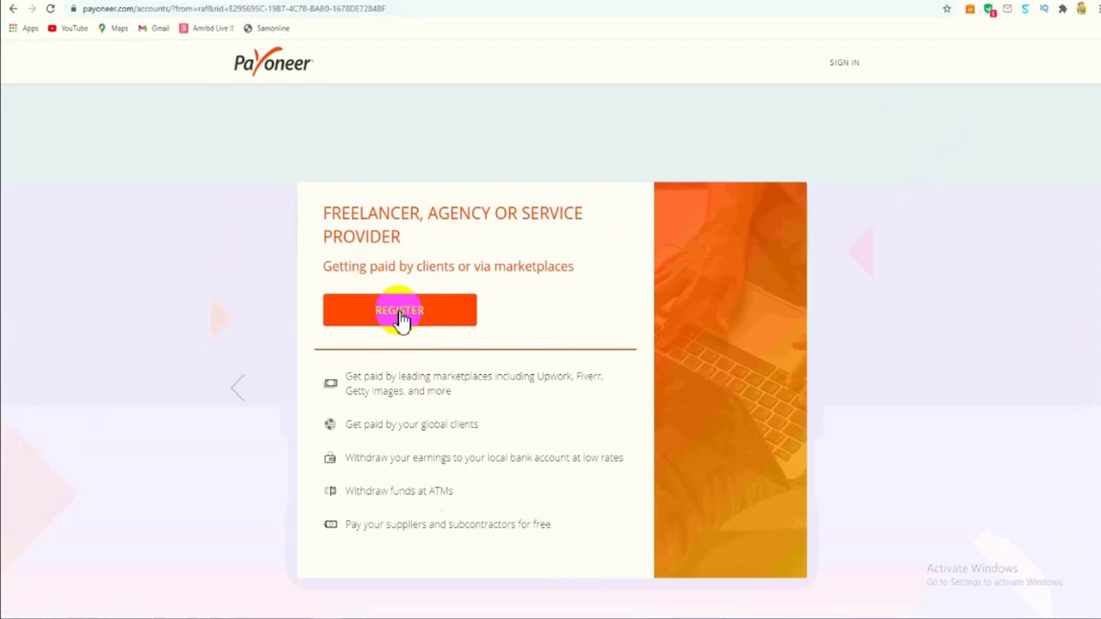
{"action": "scroll", "coordinate": [401, 320], "scroll_direction": "down", "scroll_amount": 2}
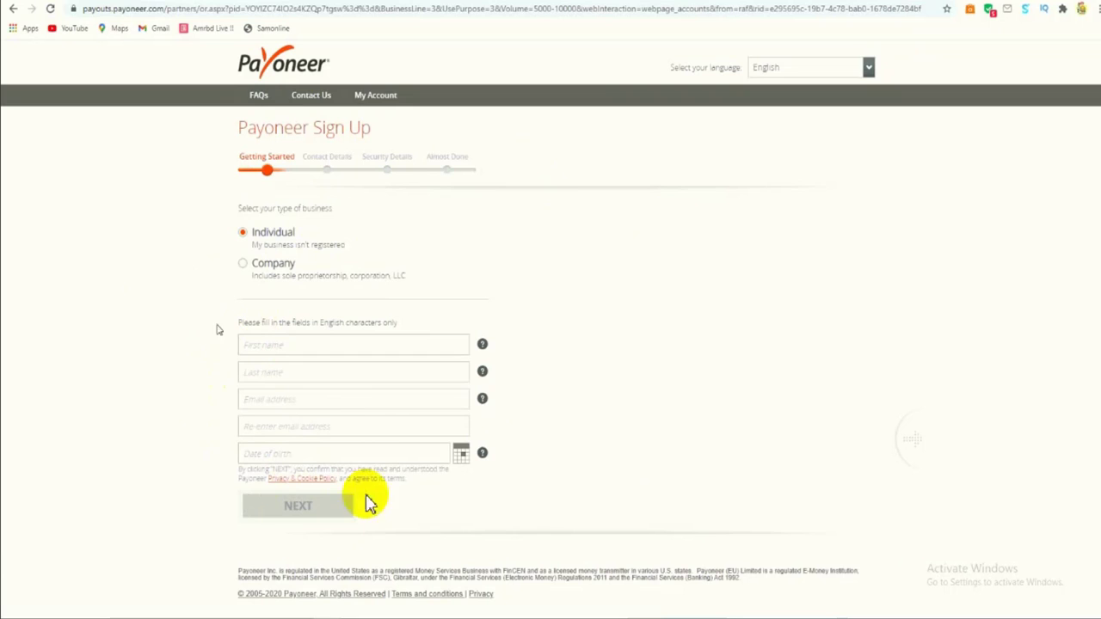
Copy the applicant's saved full name from the Notepad note
{"action": "left_click", "coordinate": [316, 343]}
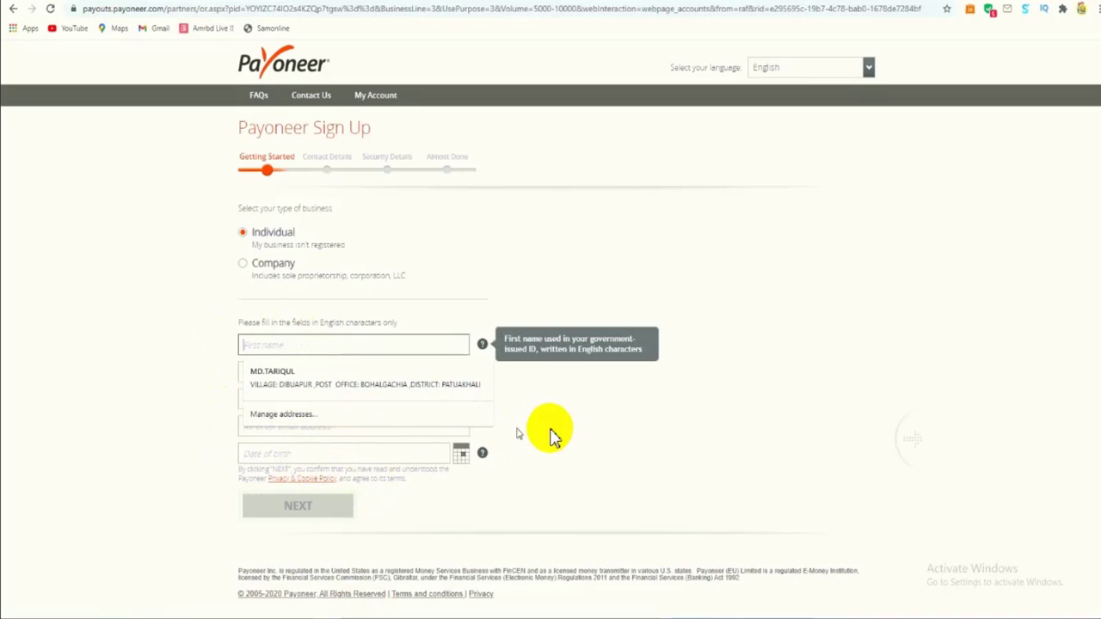
{"action": "key", "text": "alt+Tab"}
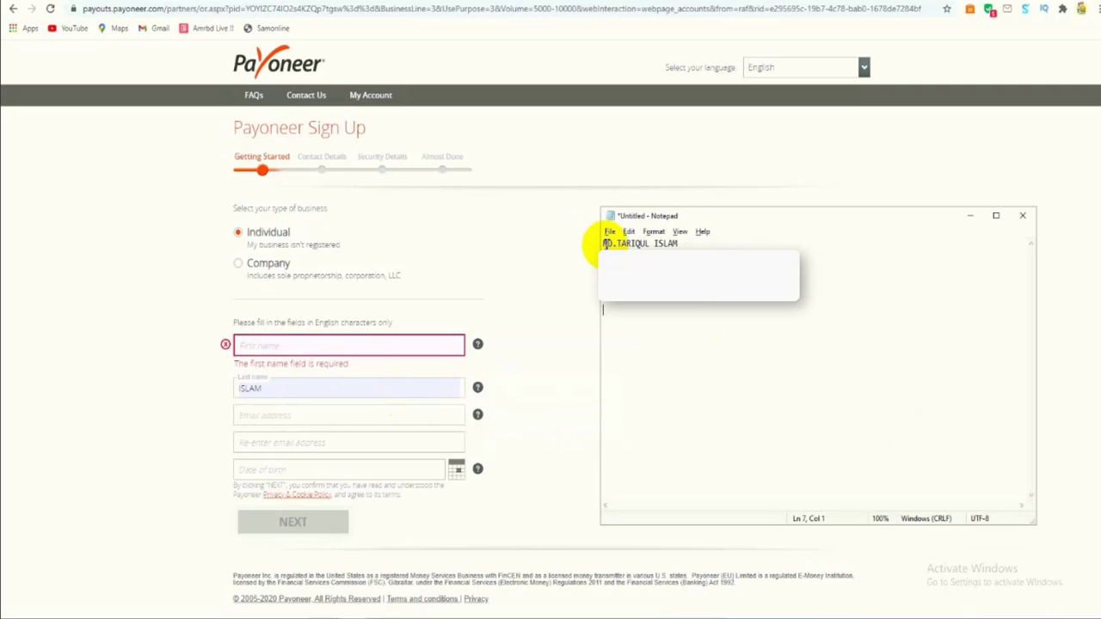
{"action": "left_click_drag", "start_coordinate": [603, 244], "coordinate": [680, 243]}
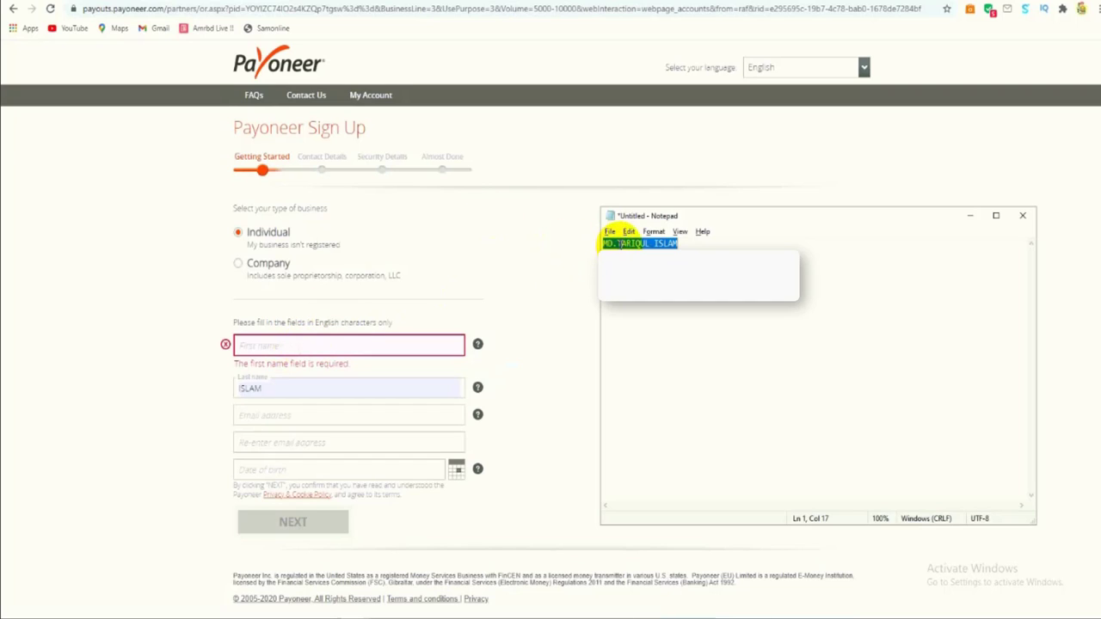
{"action": "left_click", "coordinate": [660, 244]}
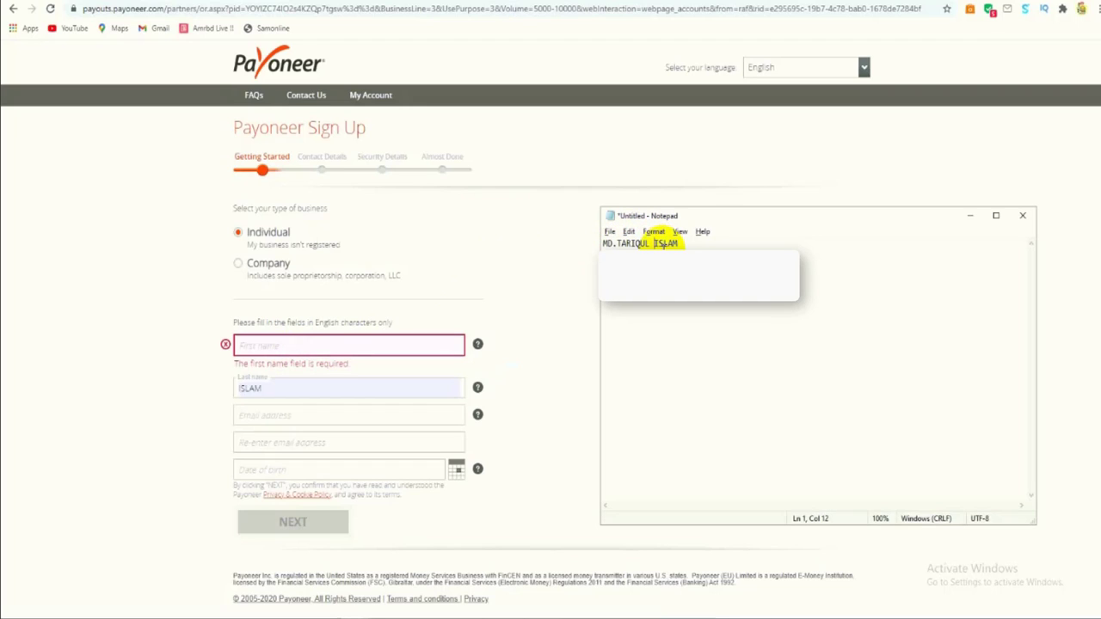
{"action": "key", "text": "BackSpace"}
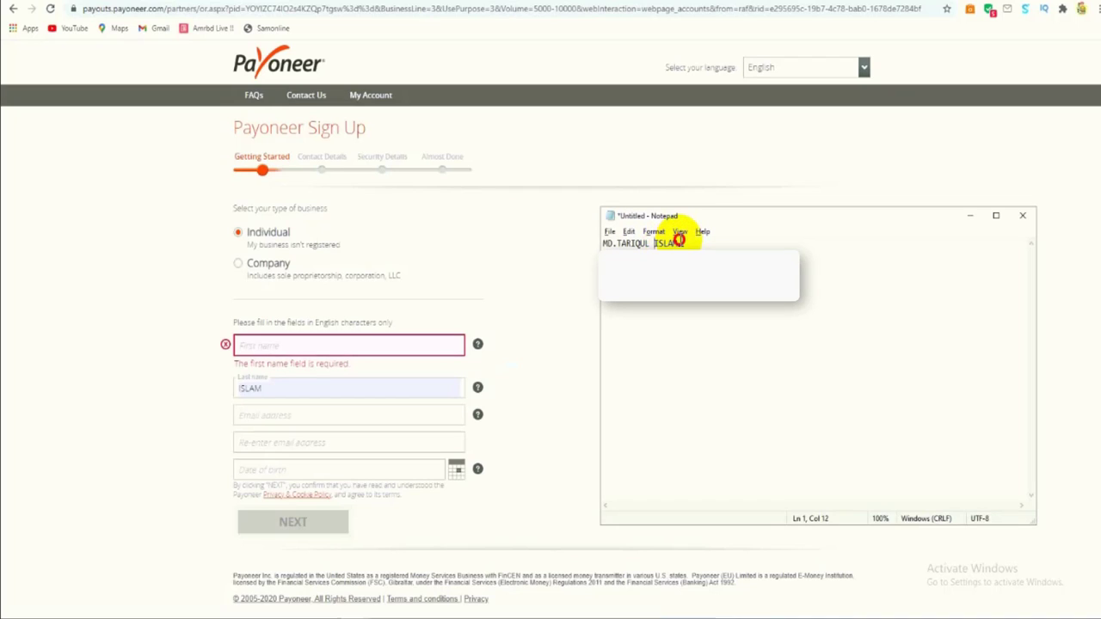
{"action": "left_click_drag", "start_coordinate": [678, 242], "coordinate": [603, 240]}
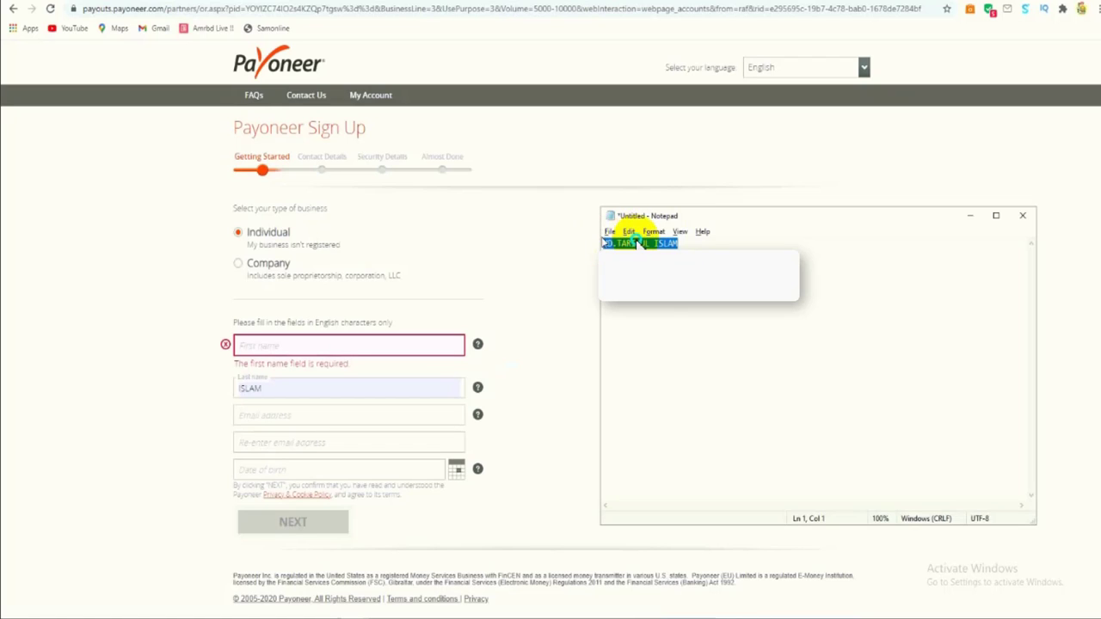
{"action": "right_click", "coordinate": [638, 244]}
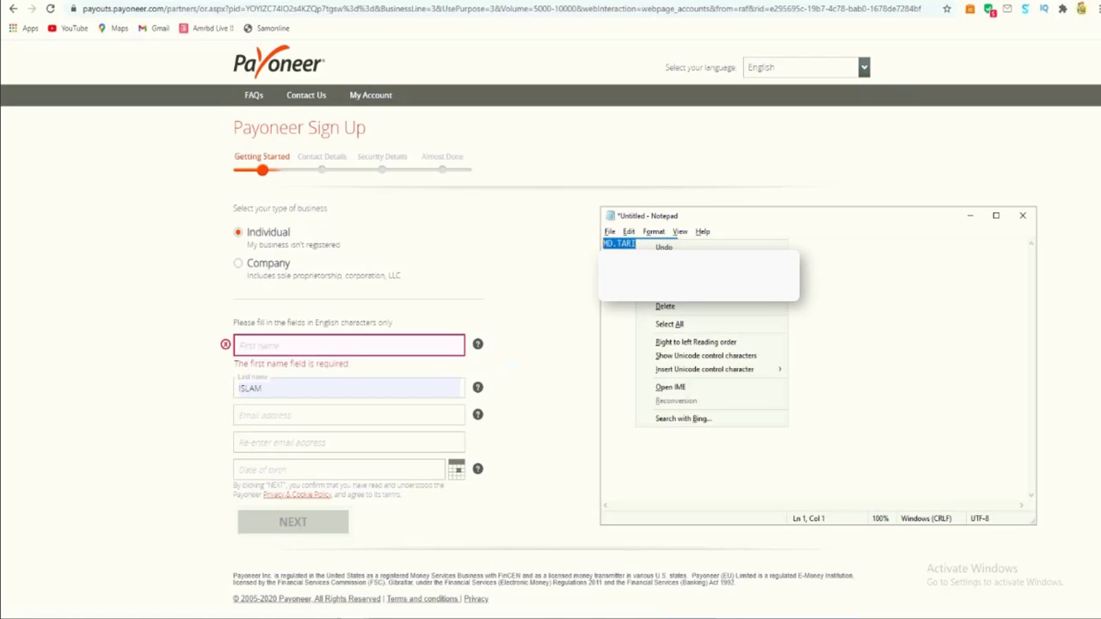
{"action": "left_click", "coordinate": [679, 272]}
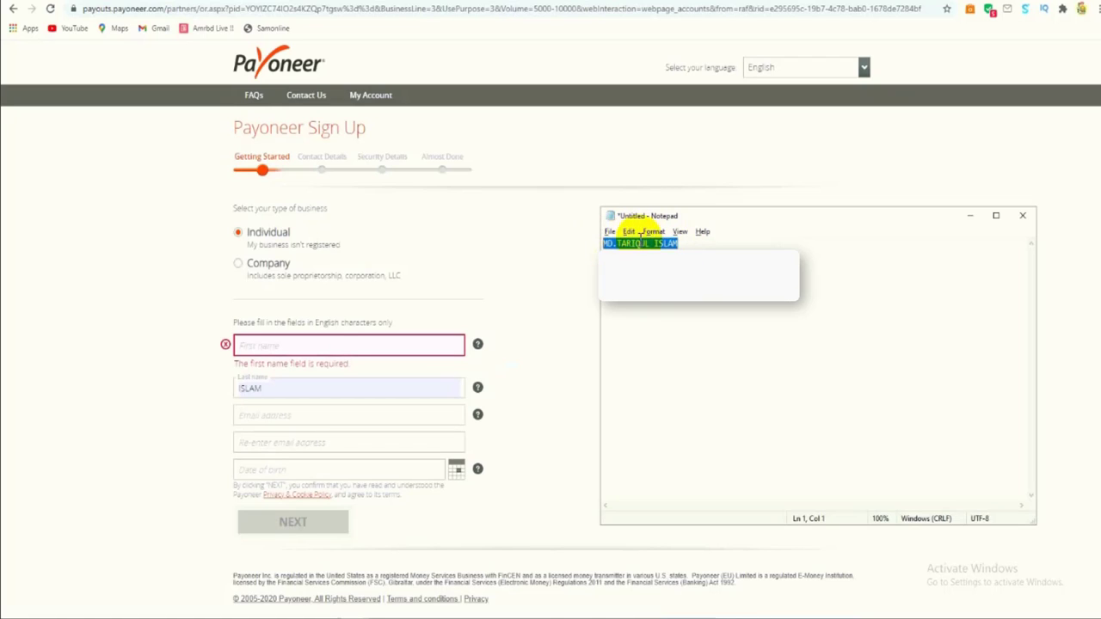
Paste the name into First name, keeping only the given name, and check Last name
{"action": "left_click", "coordinate": [294, 342]}
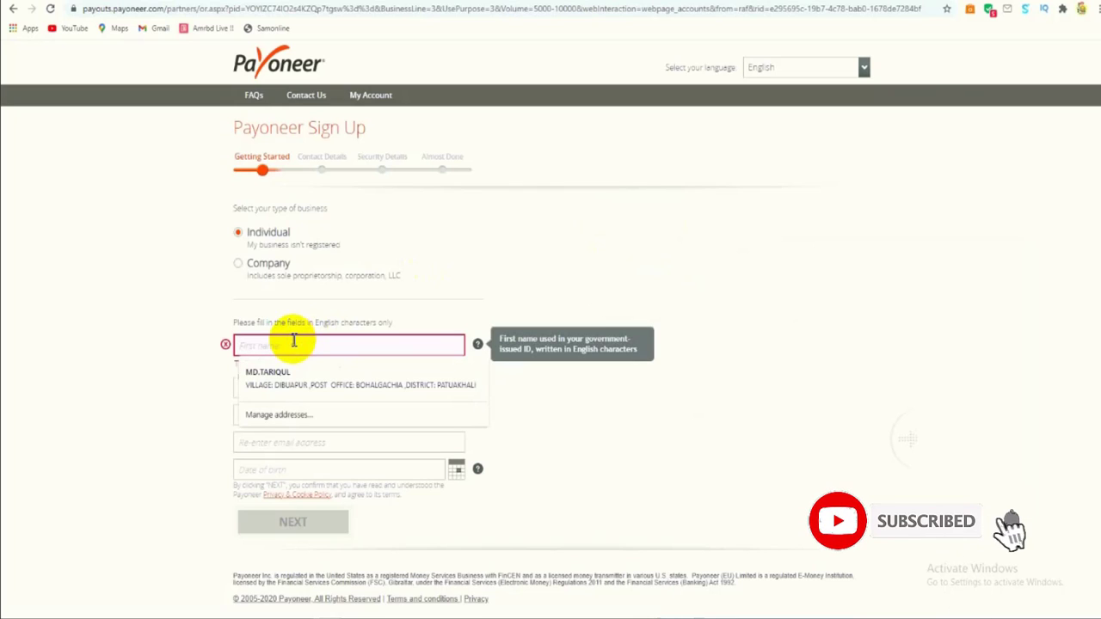
{"action": "key", "text": "ctrl+v"}
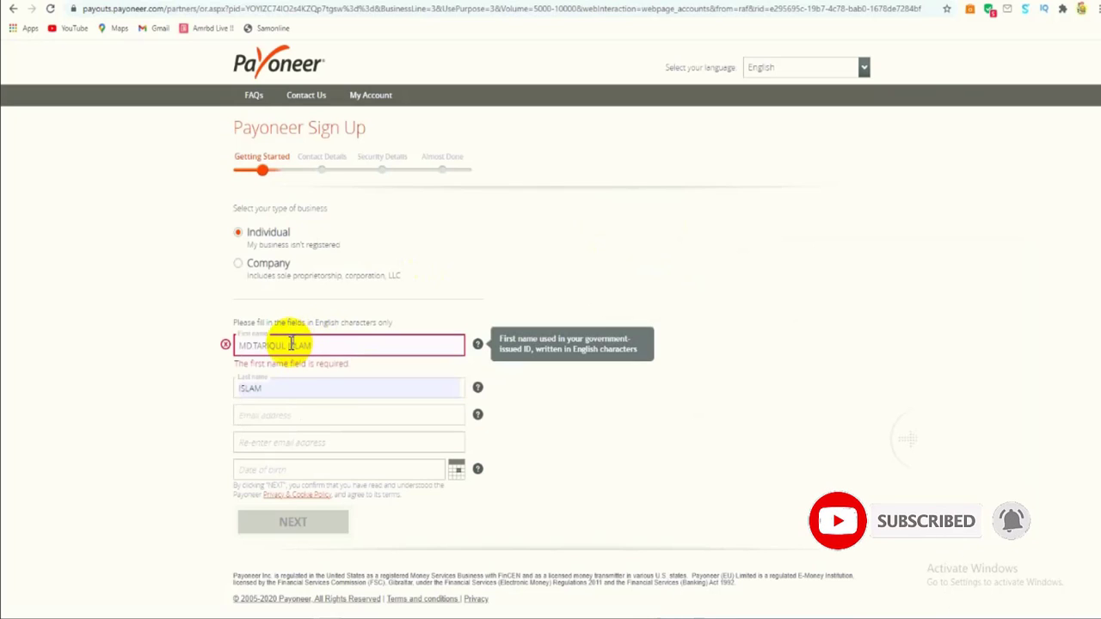
{"action": "left_click_drag", "start_coordinate": [292, 345], "coordinate": [319, 345]}
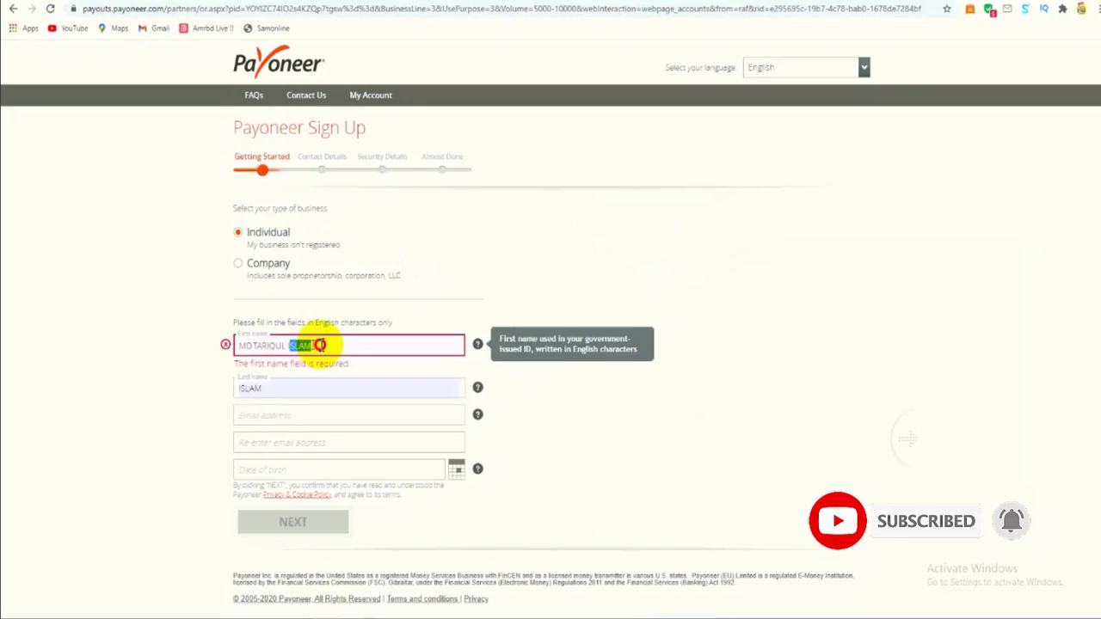
{"action": "key", "text": "BackSpace"}
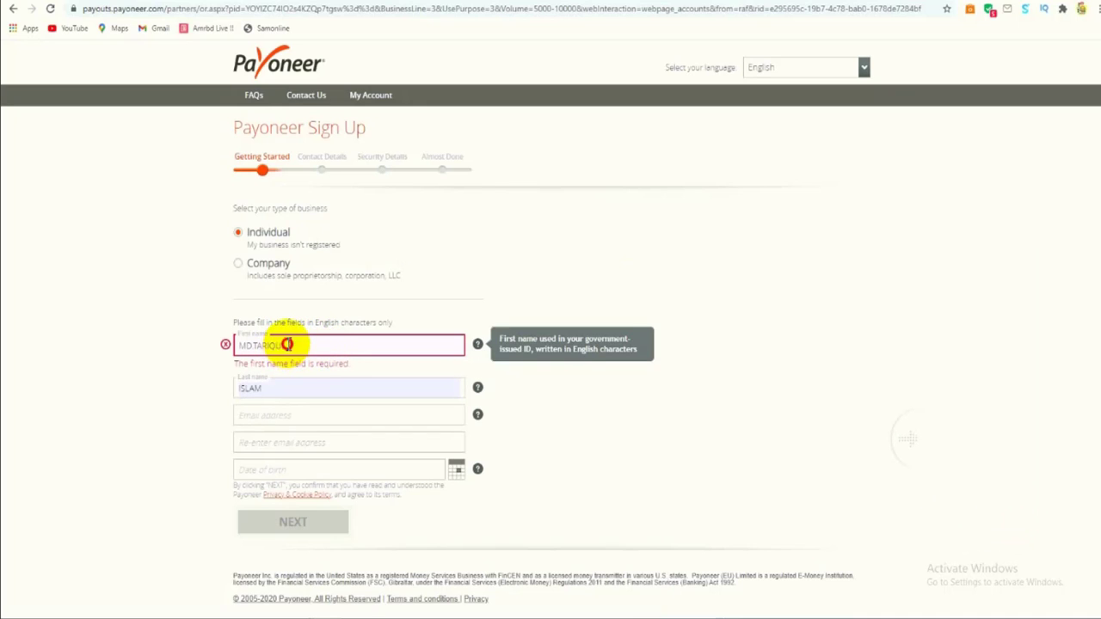
{"action": "left_click", "coordinate": [319, 348]}
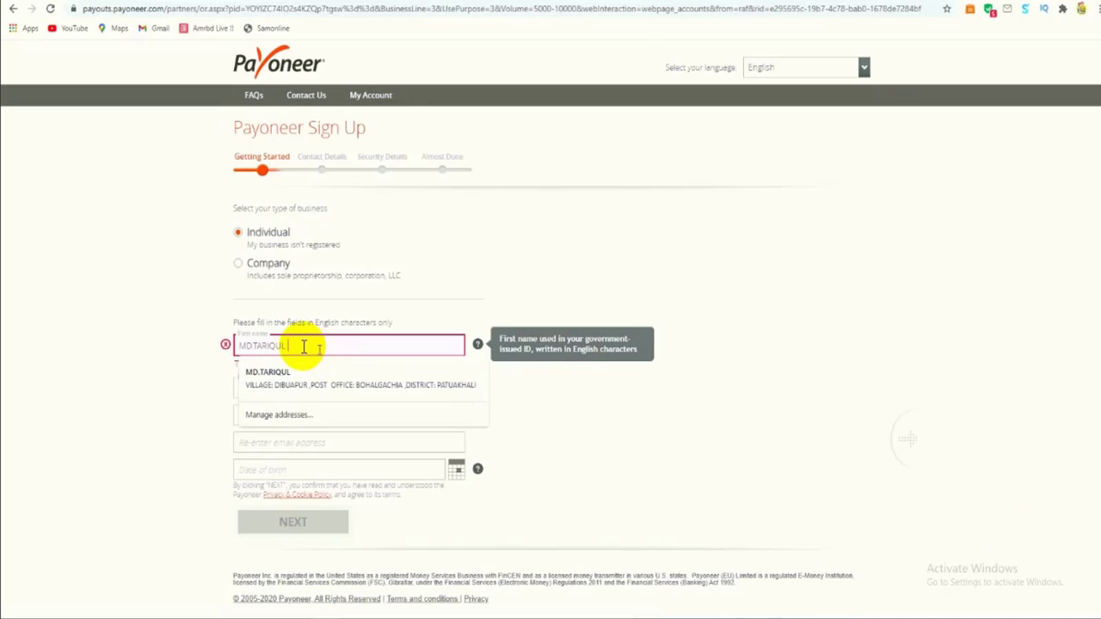
{"action": "left_click", "coordinate": [276, 378]}
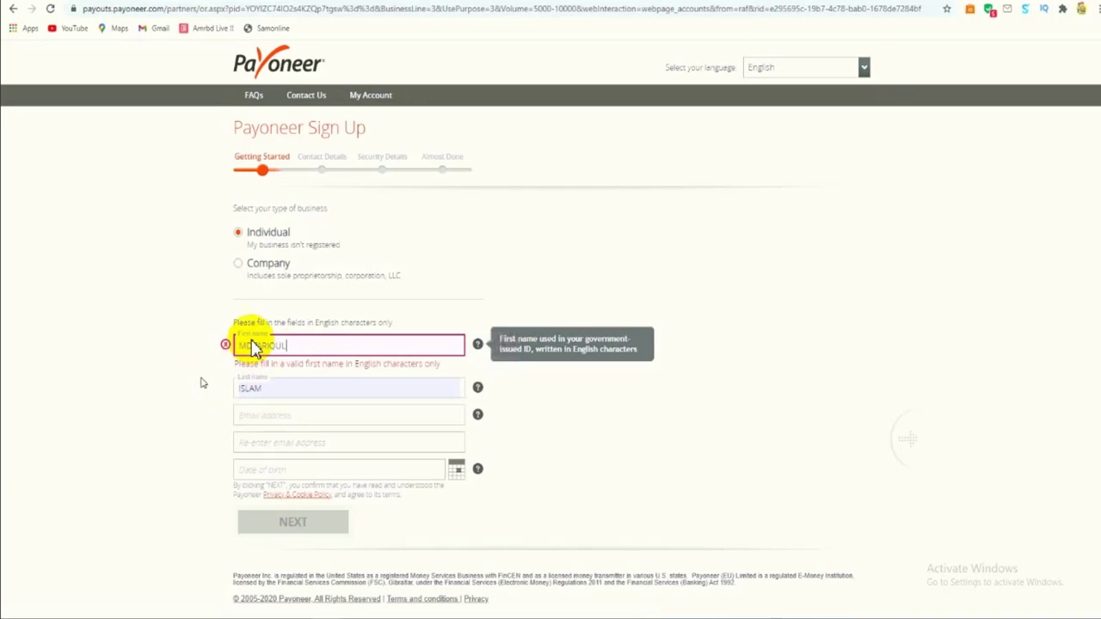
{"action": "left_click", "coordinate": [260, 387]}
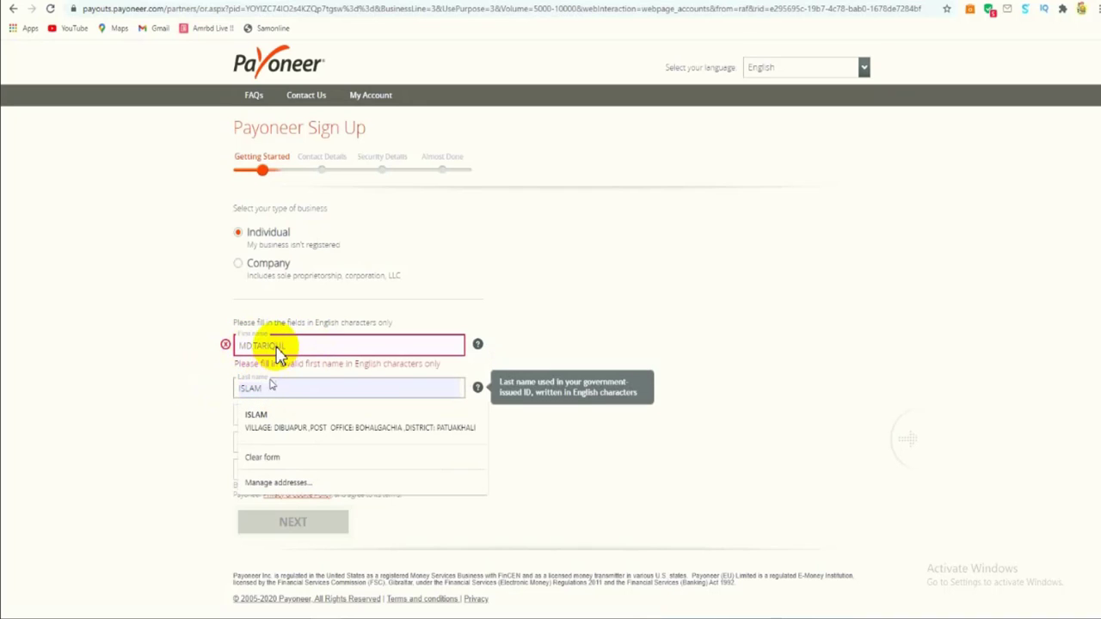
{"action": "left_click", "coordinate": [271, 385]}
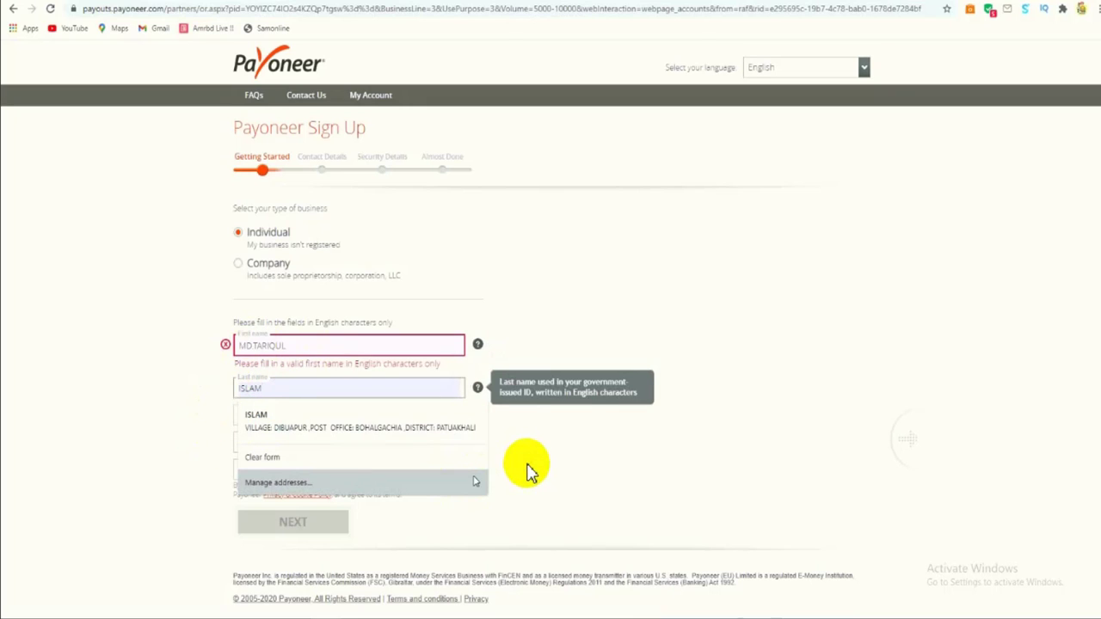
{"action": "left_click", "coordinate": [527, 469]}
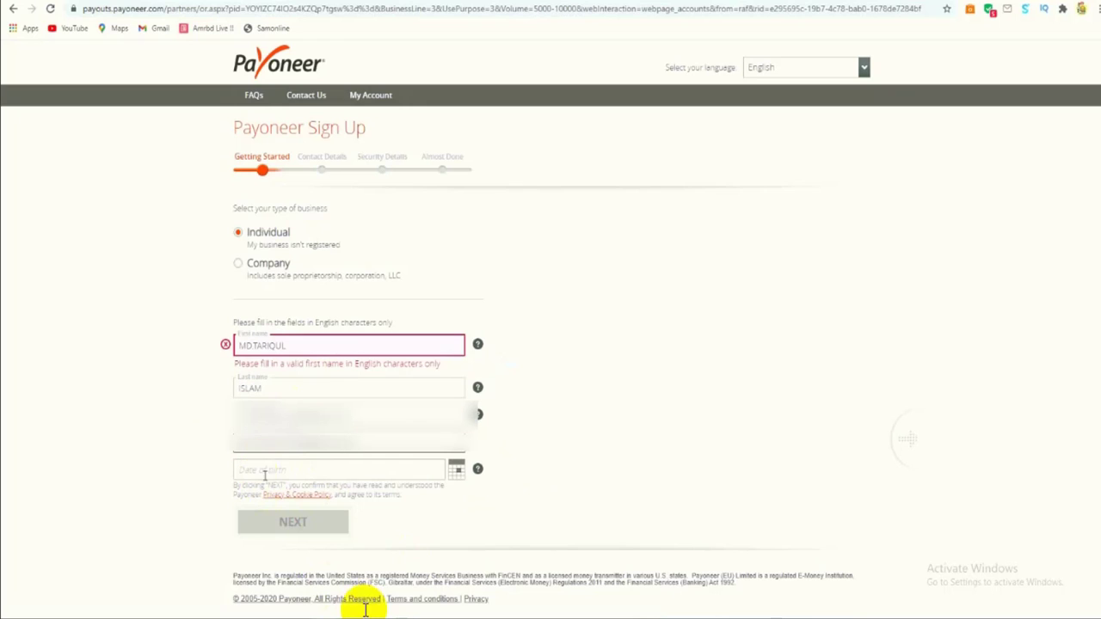
Finish the remaining Getting Started fields and submit the step
{"action": "key", "text": "alt+Tab"}
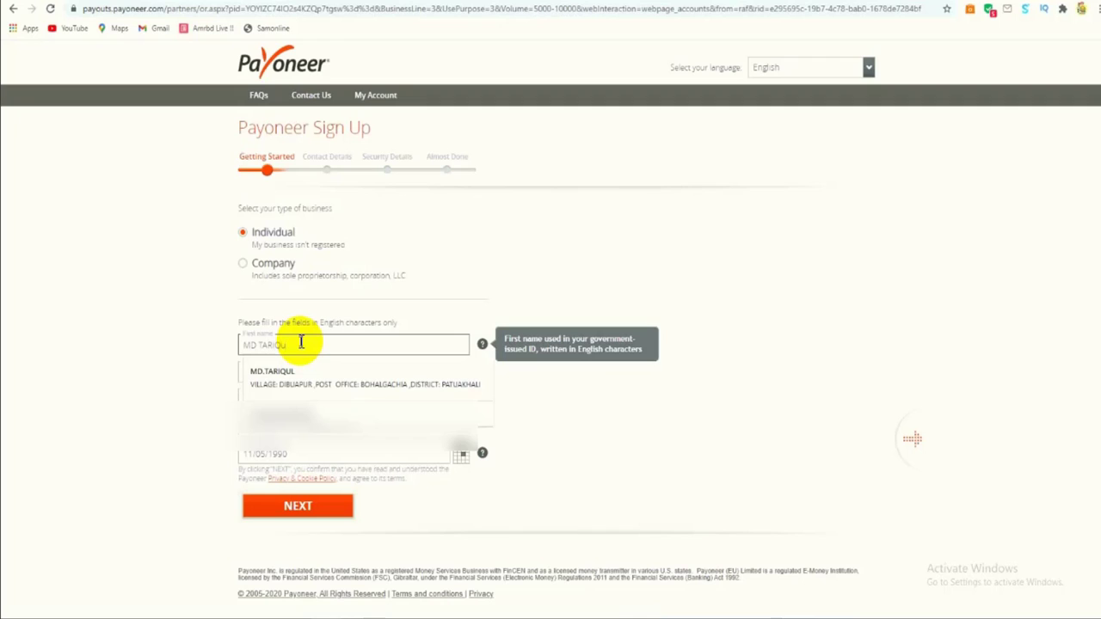
{"action": "type", "text": "L"}
{"action": "left_click", "coordinate": [506, 507]}
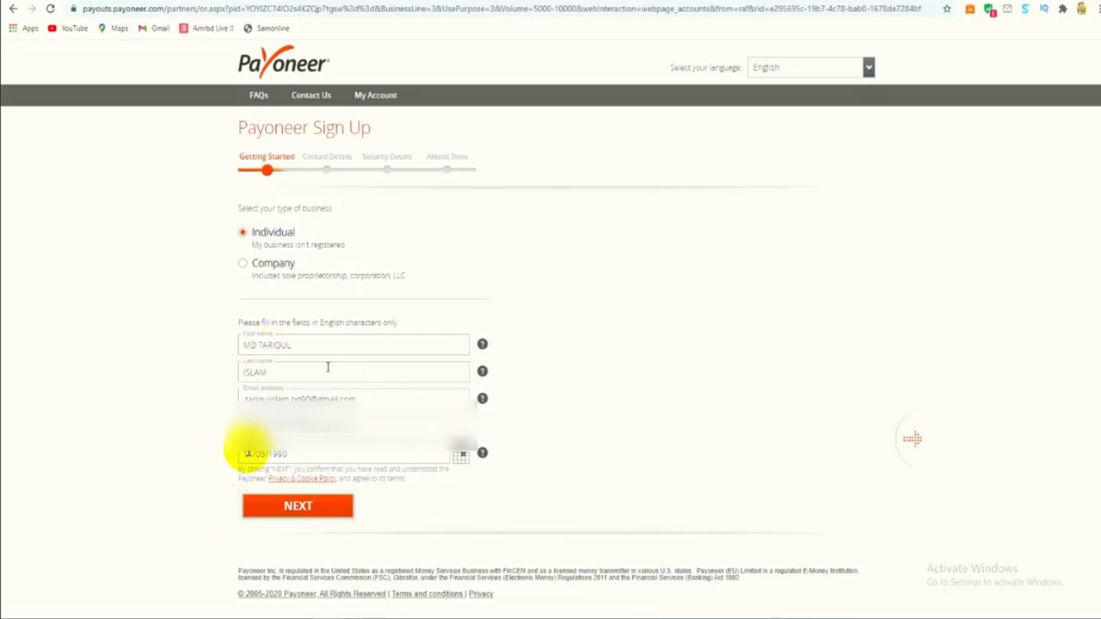
{"action": "left_click", "coordinate": [279, 515]}
{"action": "left_click", "coordinate": [301, 510]}
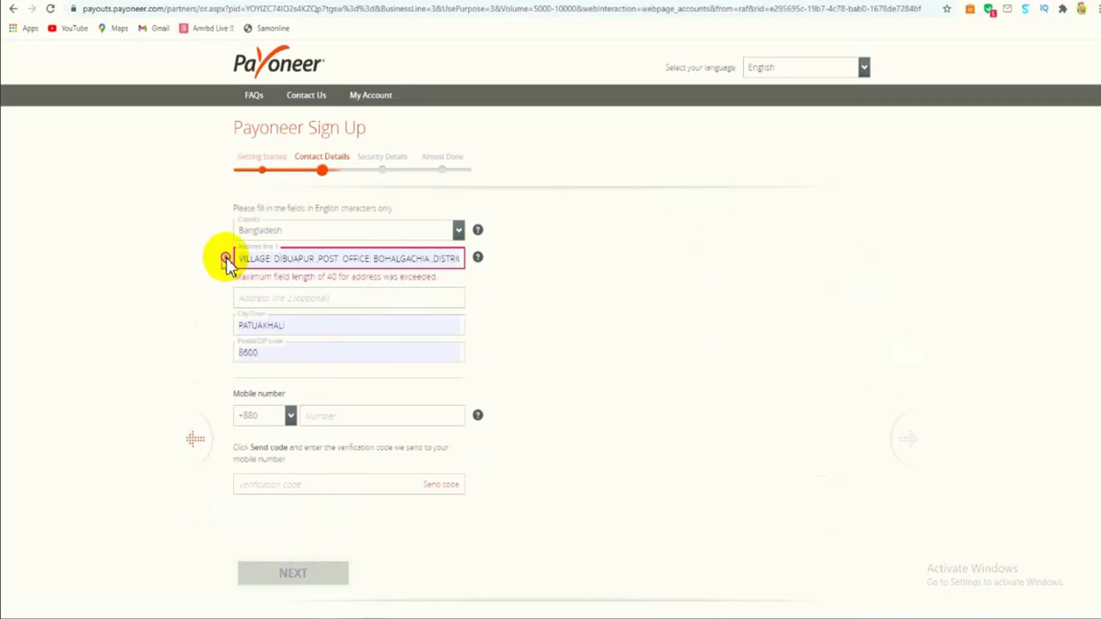
Clear the over-long Address line 1 and refill it from the saved autofill address
{"action": "left_click", "coordinate": [267, 263]}
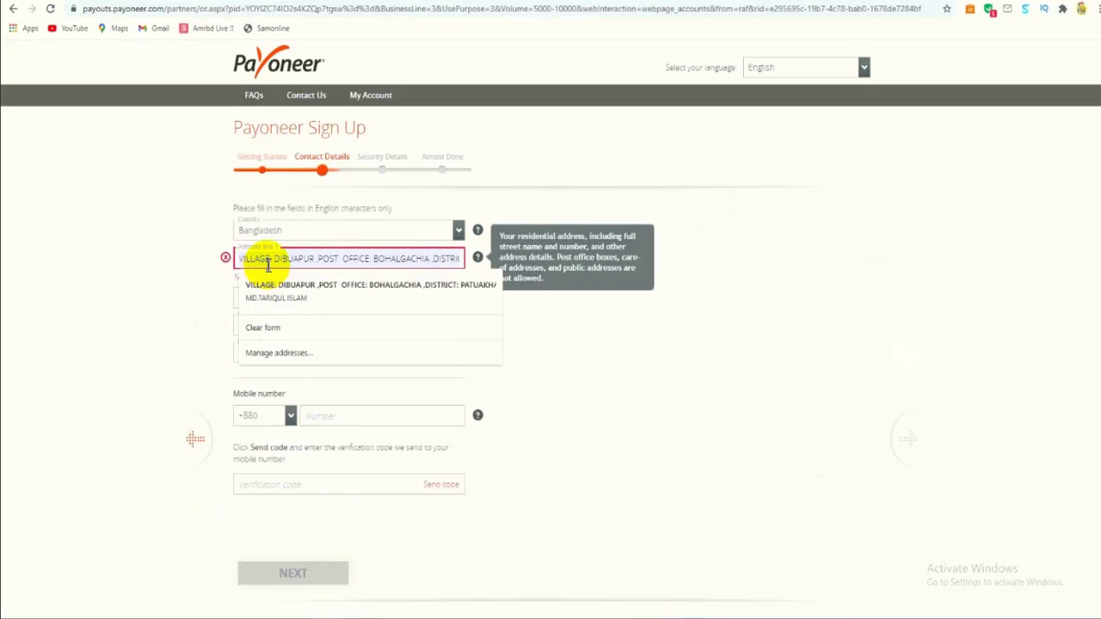
{"action": "key", "text": "ctrl+a"}
{"action": "key", "text": "BackSpace"}
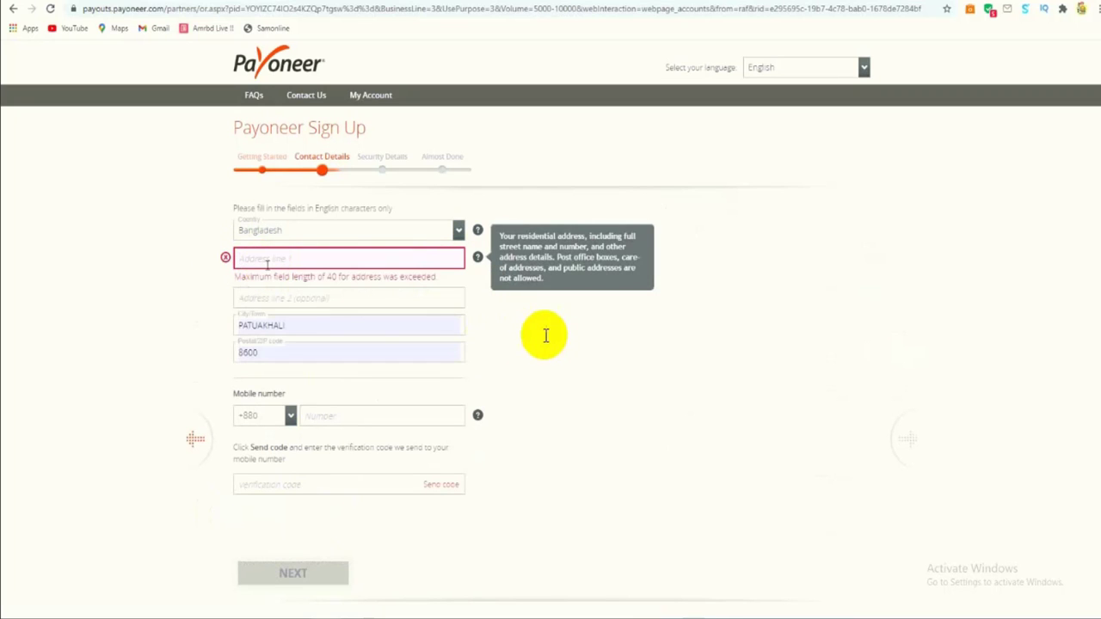
{"action": "left_click", "coordinate": [528, 370]}
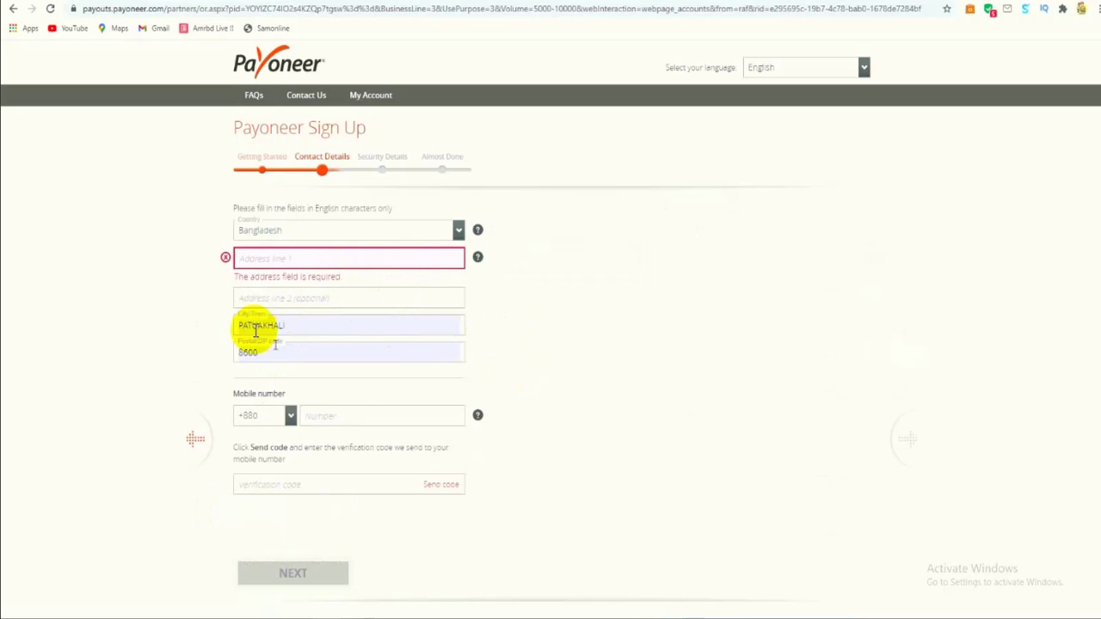
{"action": "left_click", "coordinate": [289, 258]}
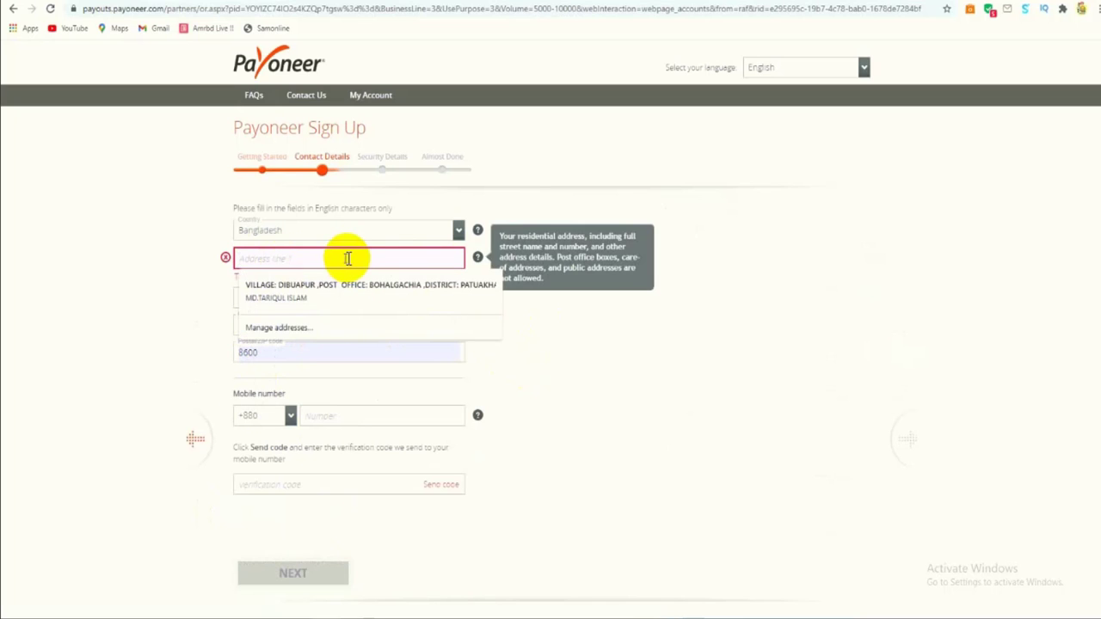
{"action": "left_click", "coordinate": [348, 285]}
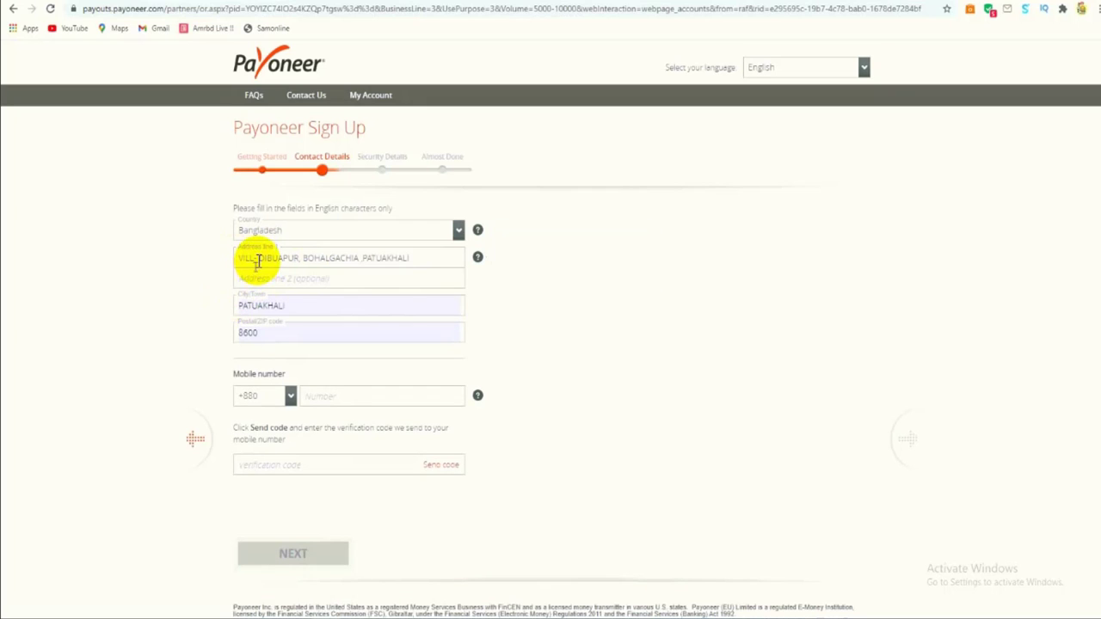
Delete the leading prefix and cut the city name from the end of Address line 1
{"action": "left_click_drag", "start_coordinate": [258, 260], "coordinate": [240, 279]}
{"action": "key", "text": "BackSpace"}
{"action": "left_click", "coordinate": [388, 258]}
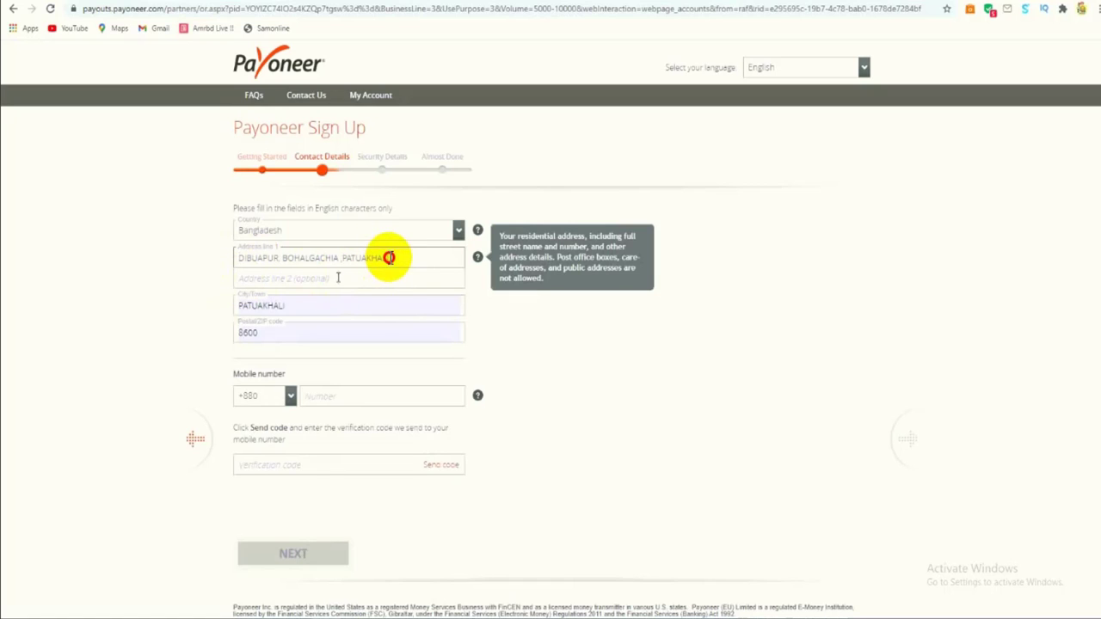
{"action": "double_click", "coordinate": [376, 257]}
{"action": "right_click", "coordinate": [378, 259]}
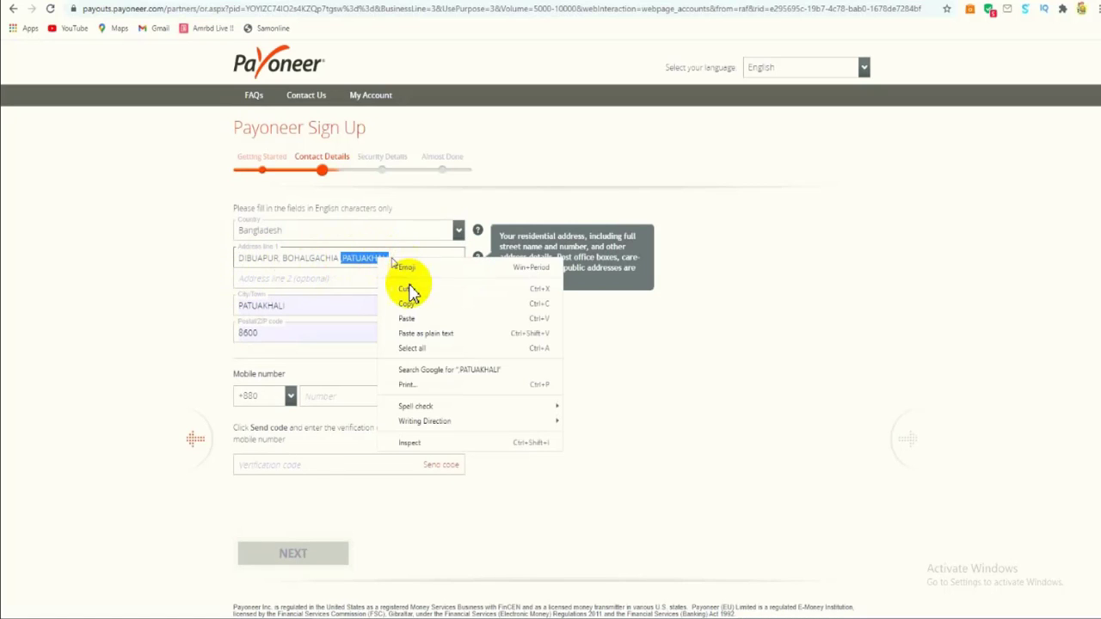
{"action": "left_click", "coordinate": [406, 289]}
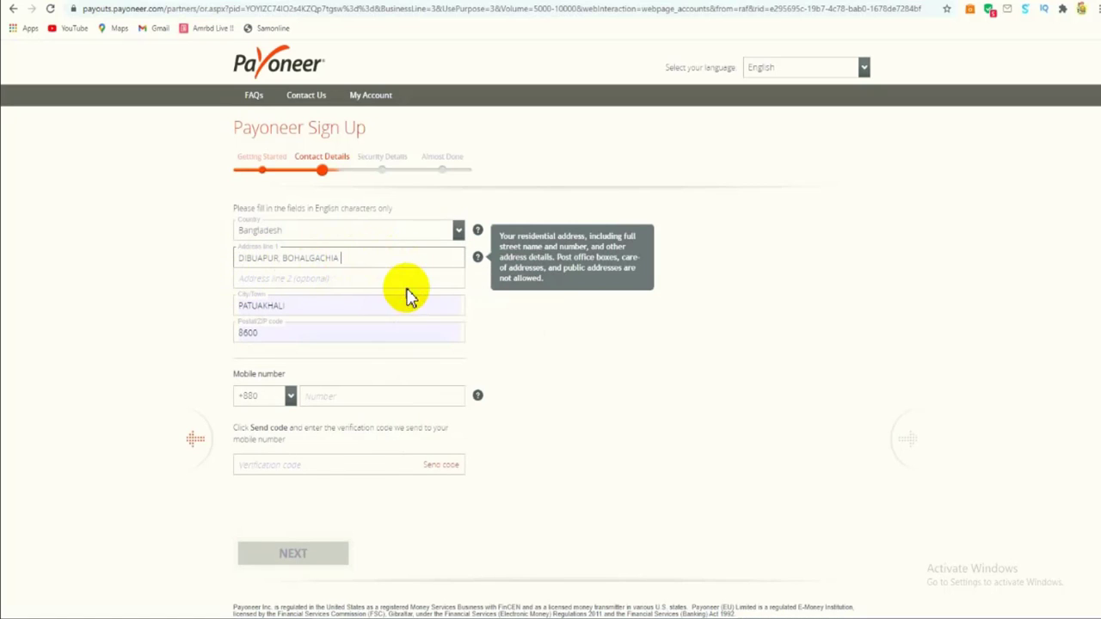
{"action": "left_click", "coordinate": [321, 280]}
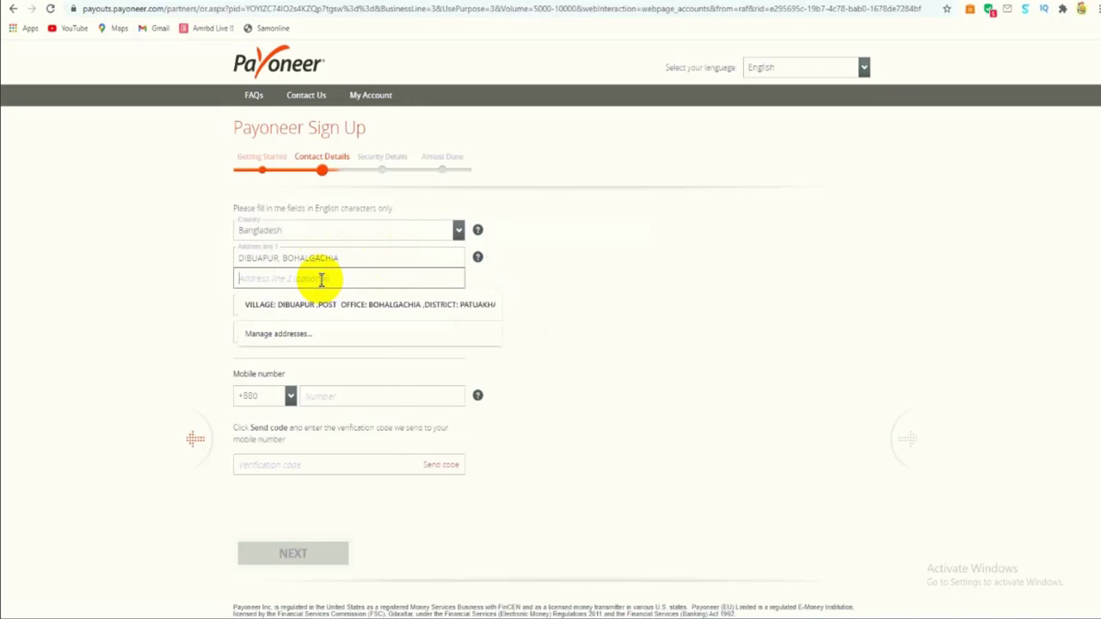
Paste the cut city name into Address line 2 and append the sub-district to line 1
{"action": "key", "text": "ctrl+v"}
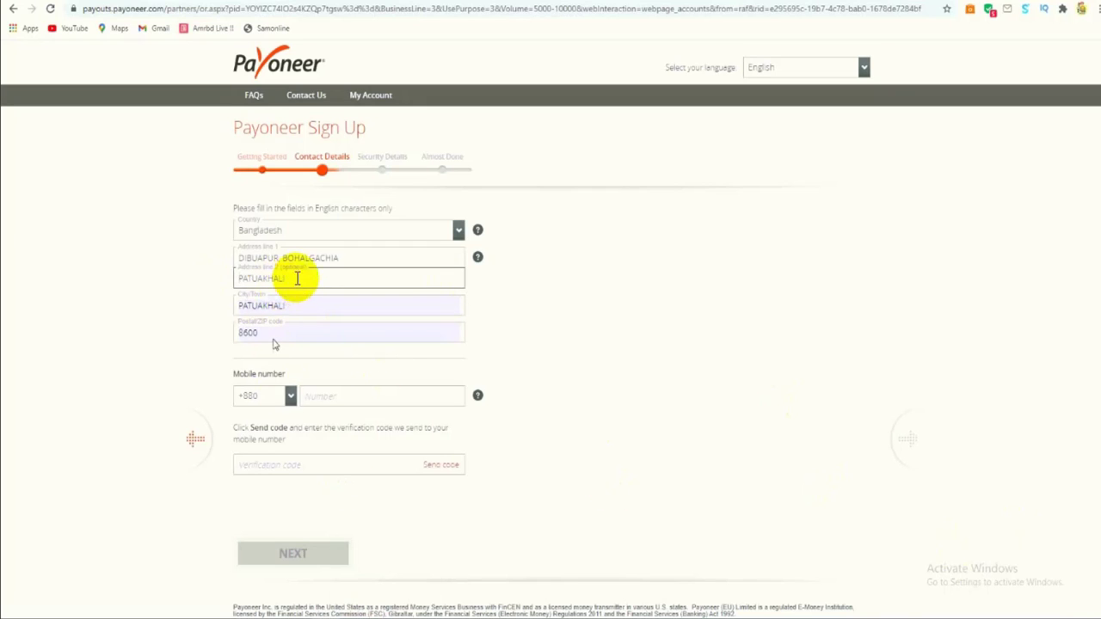
{"action": "left_click", "coordinate": [349, 260]}
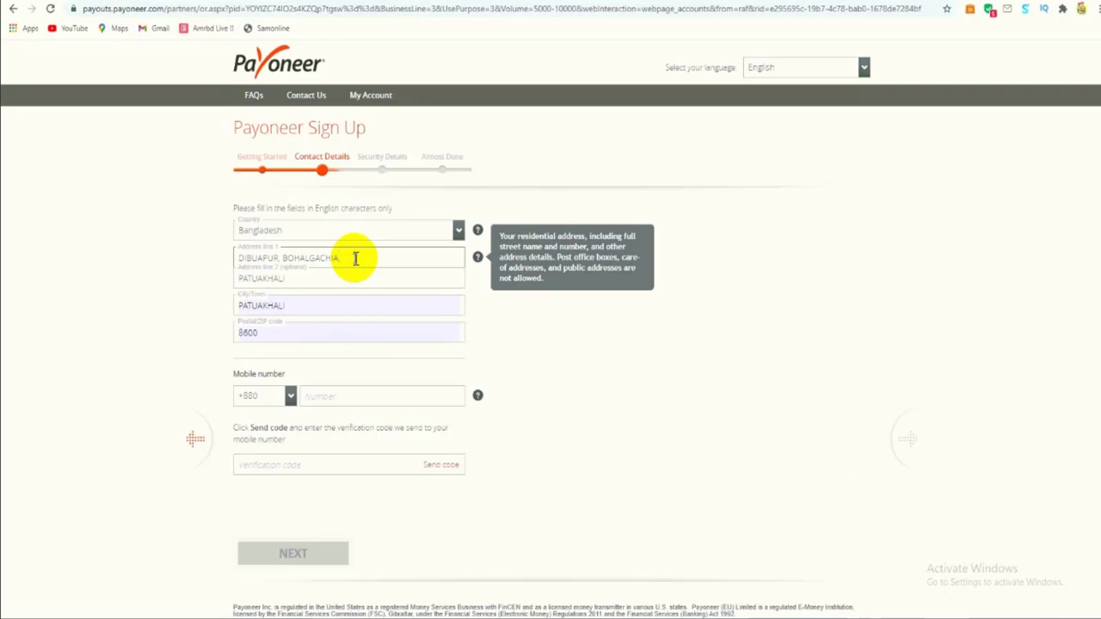
{"action": "type", "text": ", P"}
{"action": "type", "text": "ATUA"}
{"action": "type", "text": "KH"}
{"action": "type", "text": "AL"}
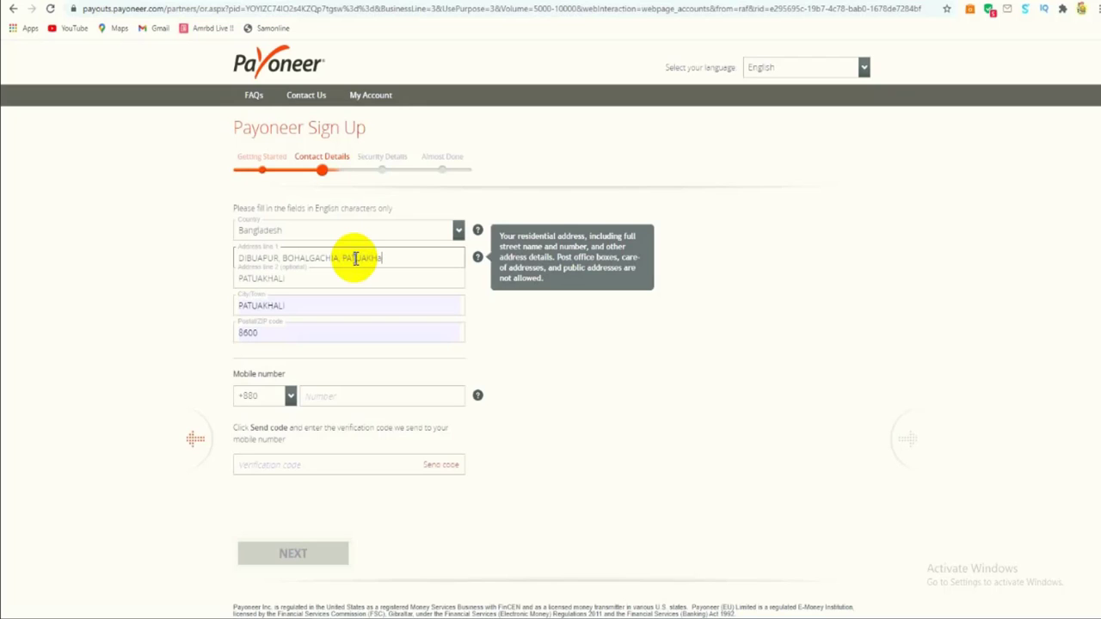
{"action": "type", "text": "I"}
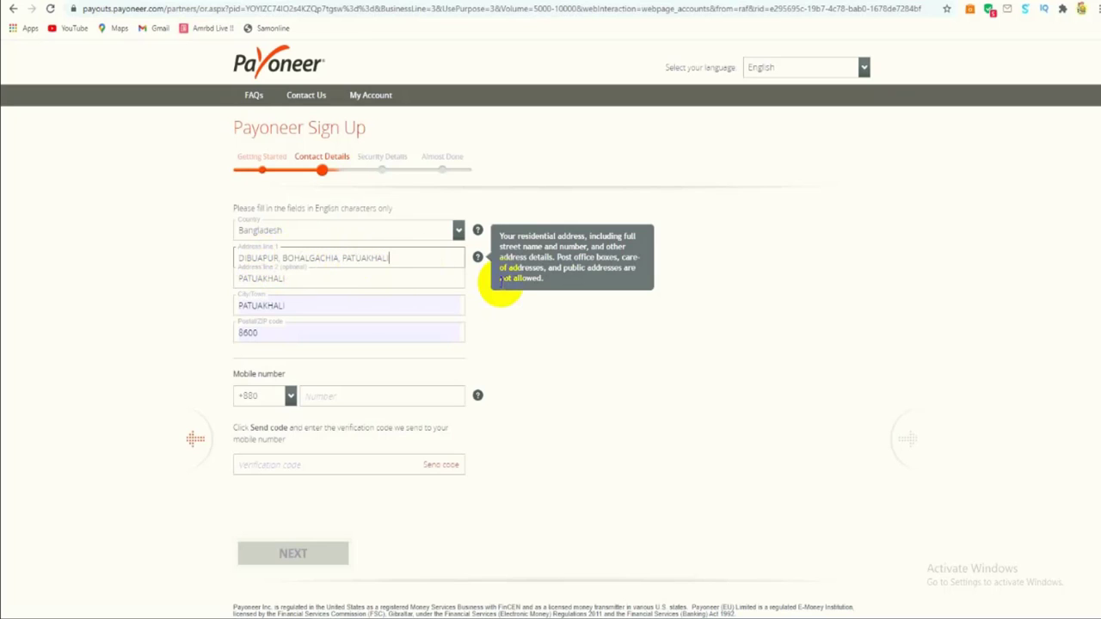
{"action": "type", "text": " SADAR"}
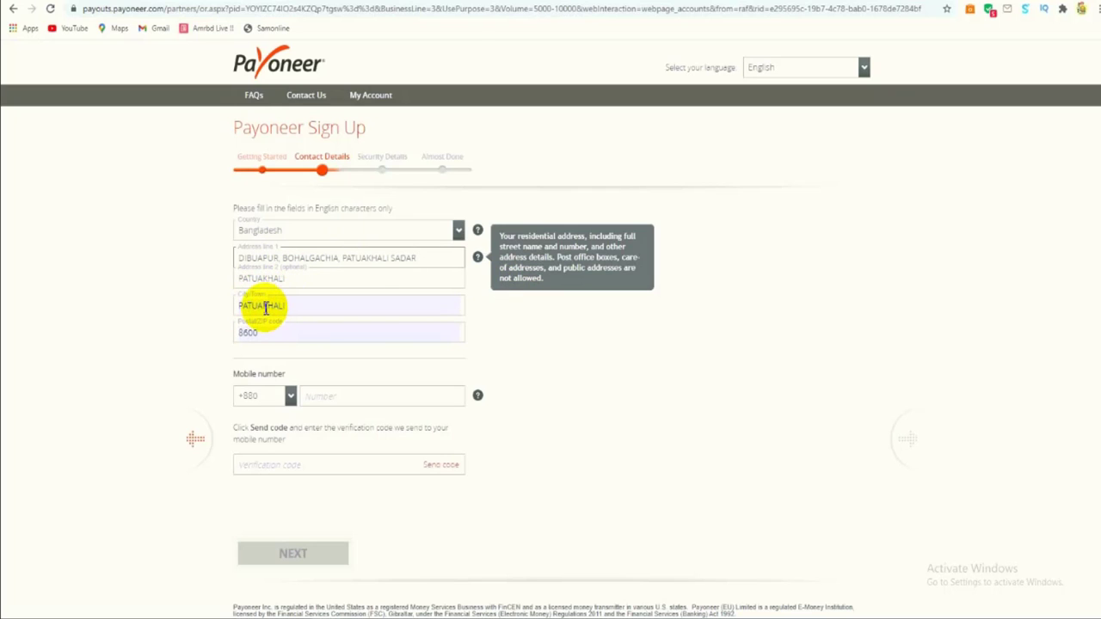
Remove the sub-district text from the end of Address line 1
{"action": "left_click", "coordinate": [311, 279]}
{"action": "double_click", "coordinate": [232, 278]}
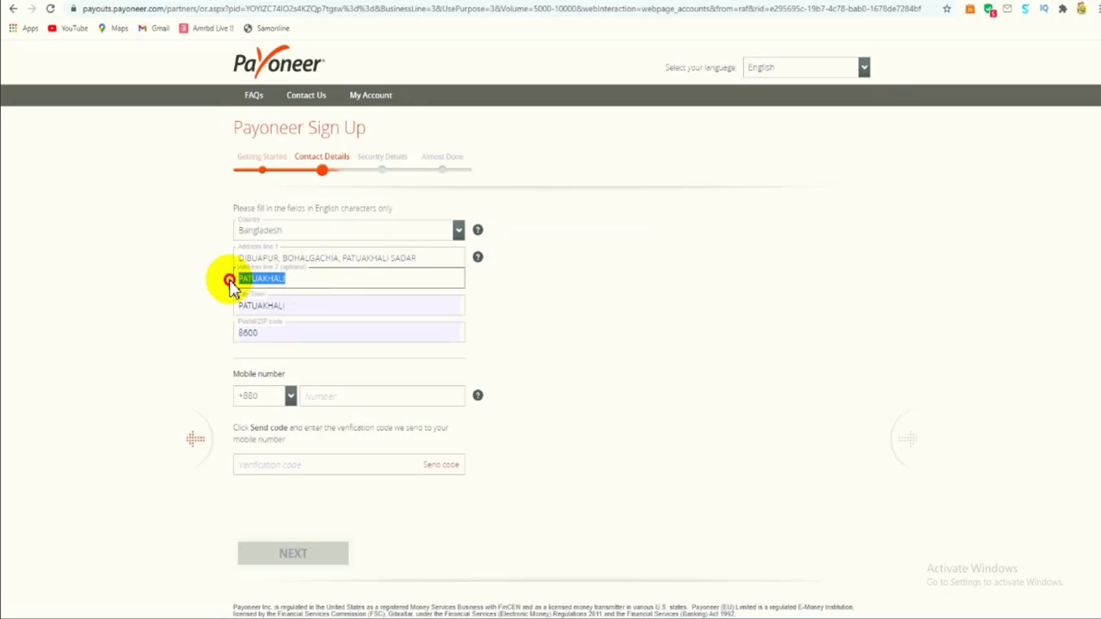
{"action": "left_click", "coordinate": [349, 269]}
{"action": "left_click", "coordinate": [343, 258]}
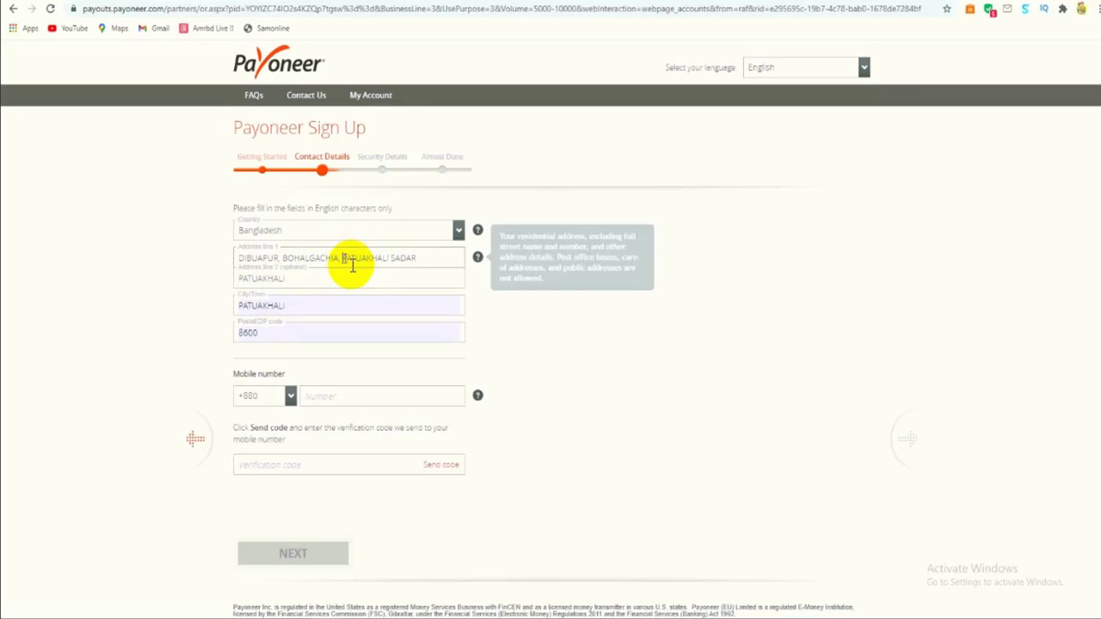
{"action": "left_click_drag", "start_coordinate": [341, 258], "coordinate": [435, 257]}
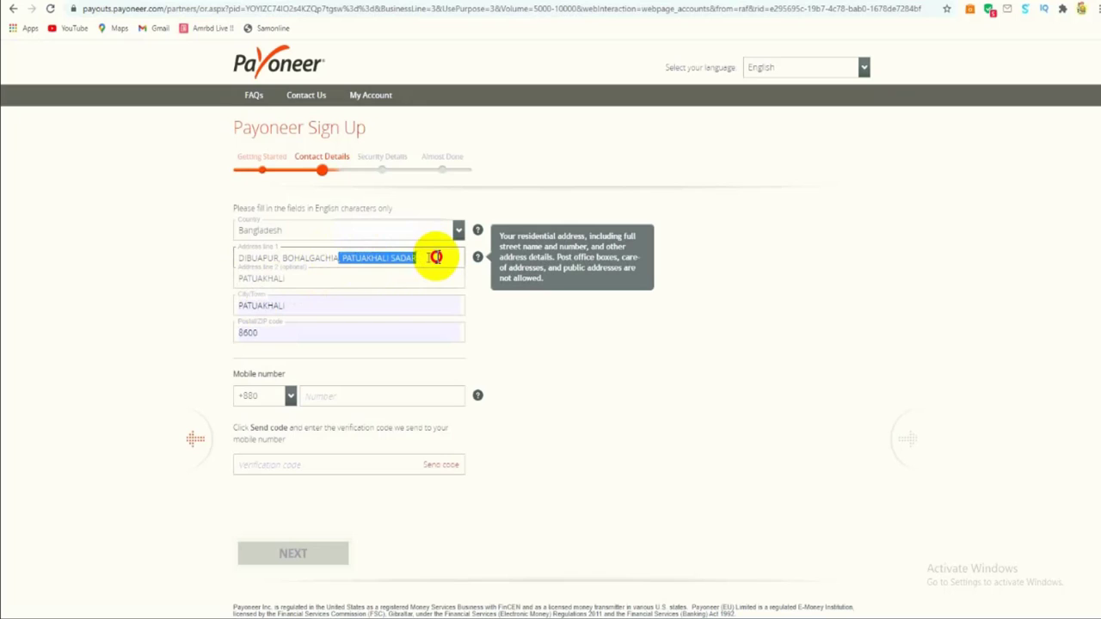
{"action": "key", "text": "BackSpace"}
Append the sub-district suffix after the existing text in Address line 2
{"action": "left_click", "coordinate": [280, 302]}
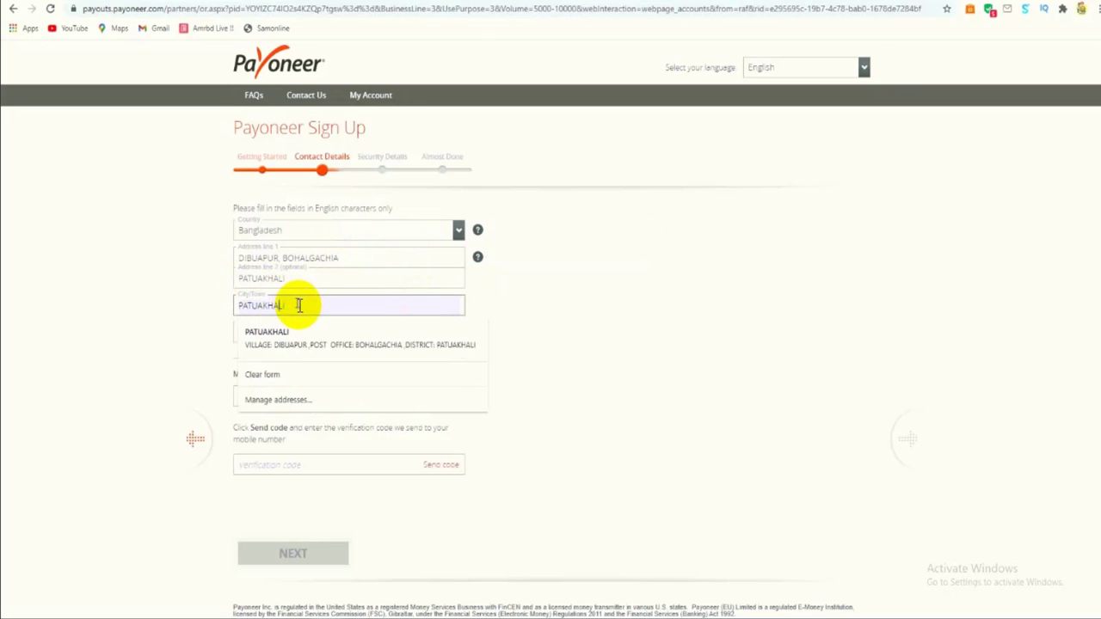
{"action": "left_click", "coordinate": [303, 278]}
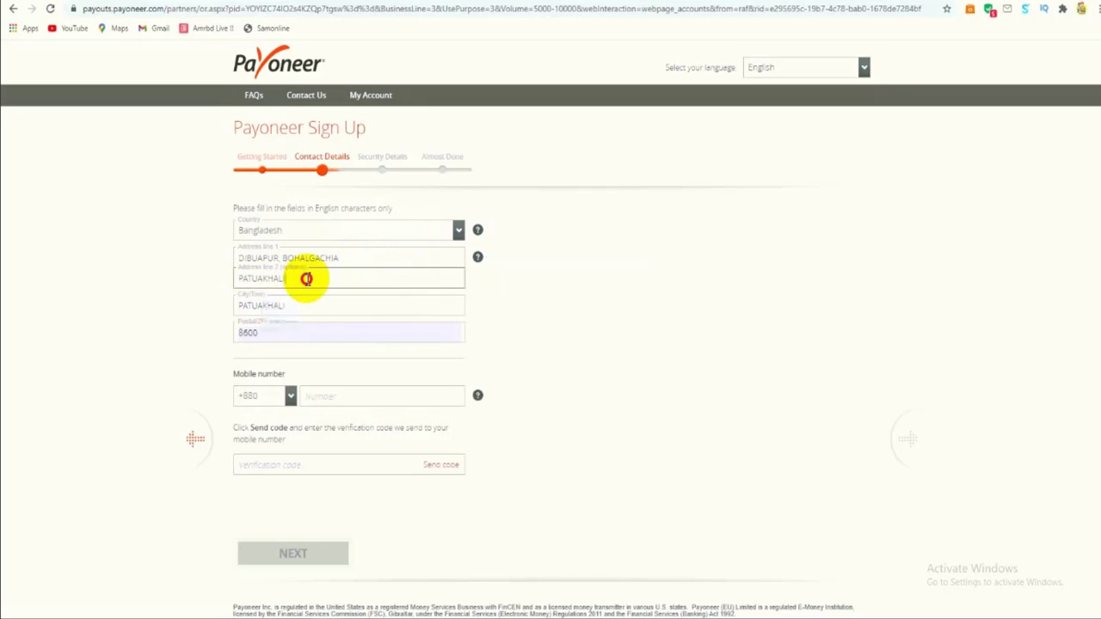
{"action": "key", "text": "ctrl+a"}
{"action": "left_click", "coordinate": [222, 286]}
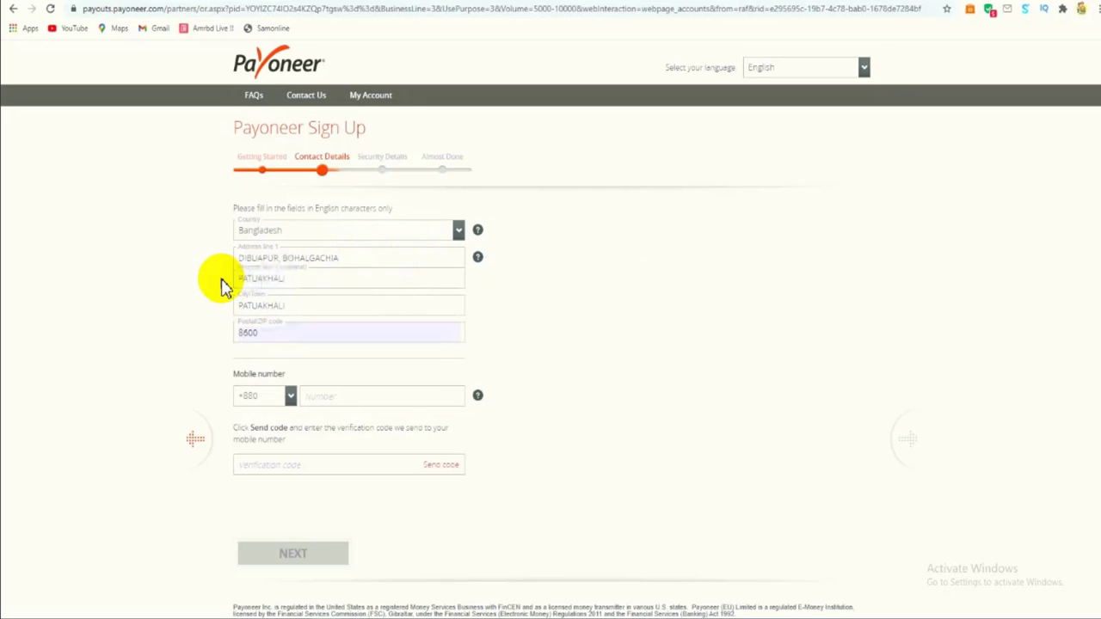
{"action": "double_click", "coordinate": [293, 279]}
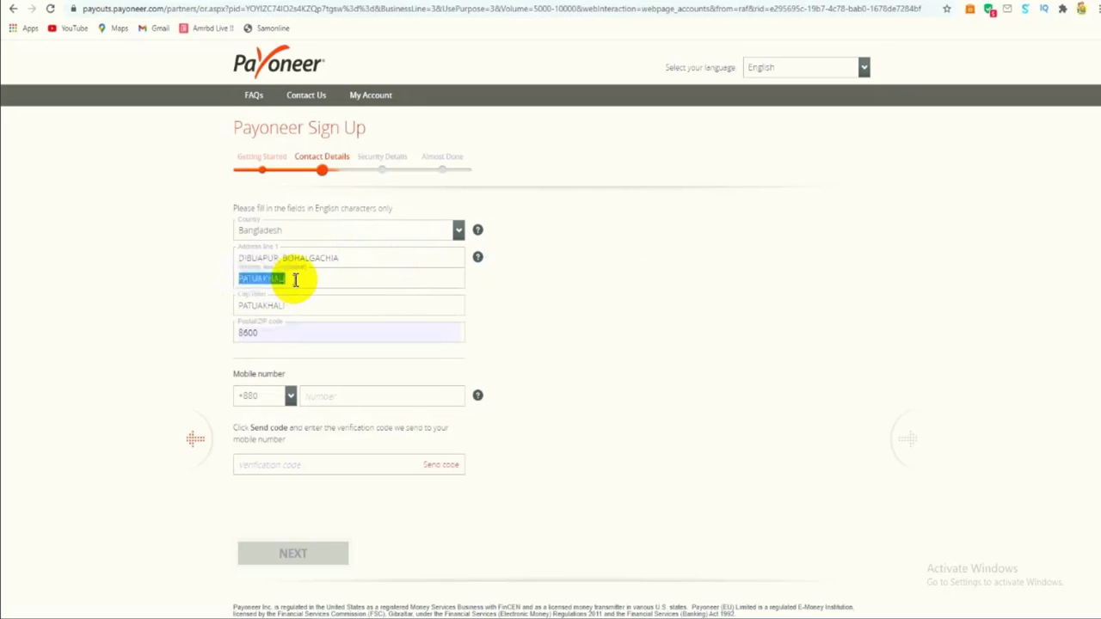
{"action": "left_click", "coordinate": [303, 280]}
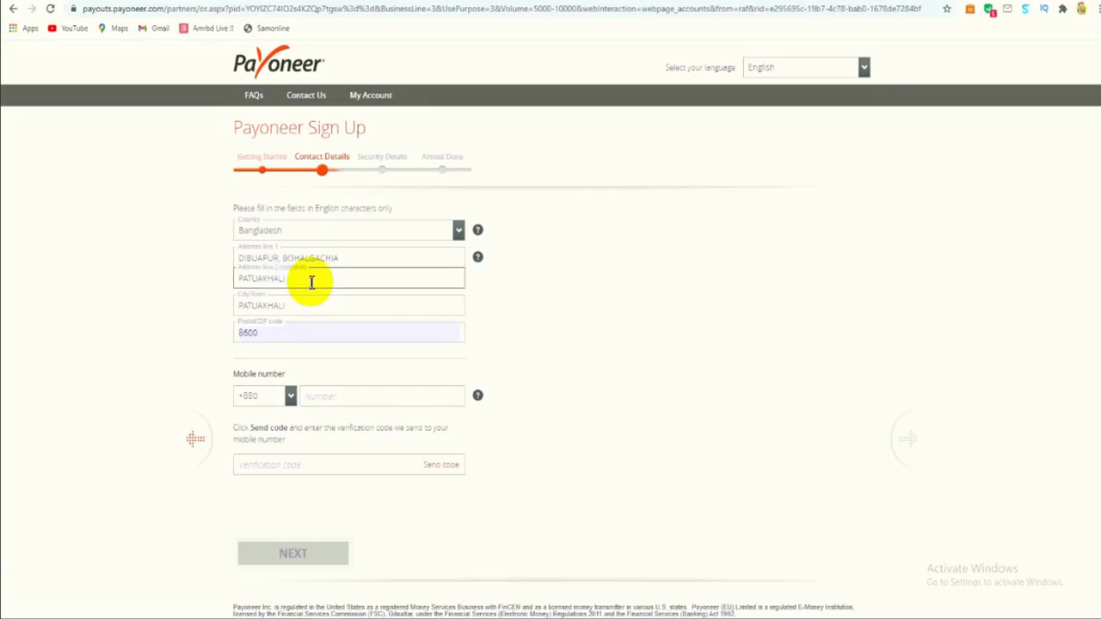
{"action": "type", "text": "SADAR"}
{"action": "key", "text": "Tab"}
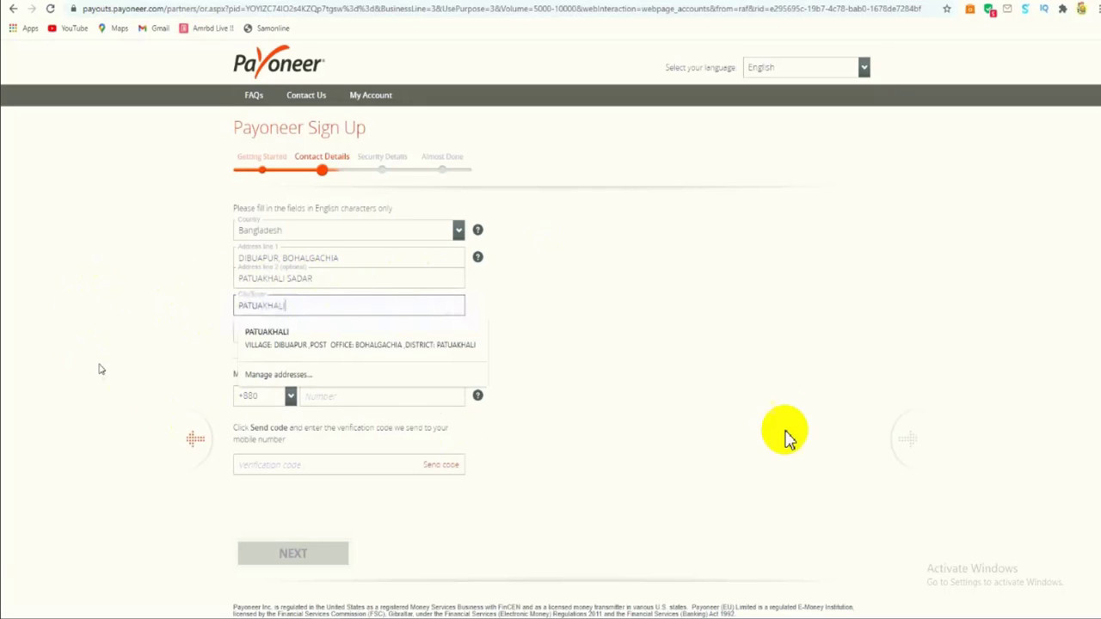
Enter the mobile number and request a verification code by text message
{"action": "left_click", "coordinate": [595, 329]}
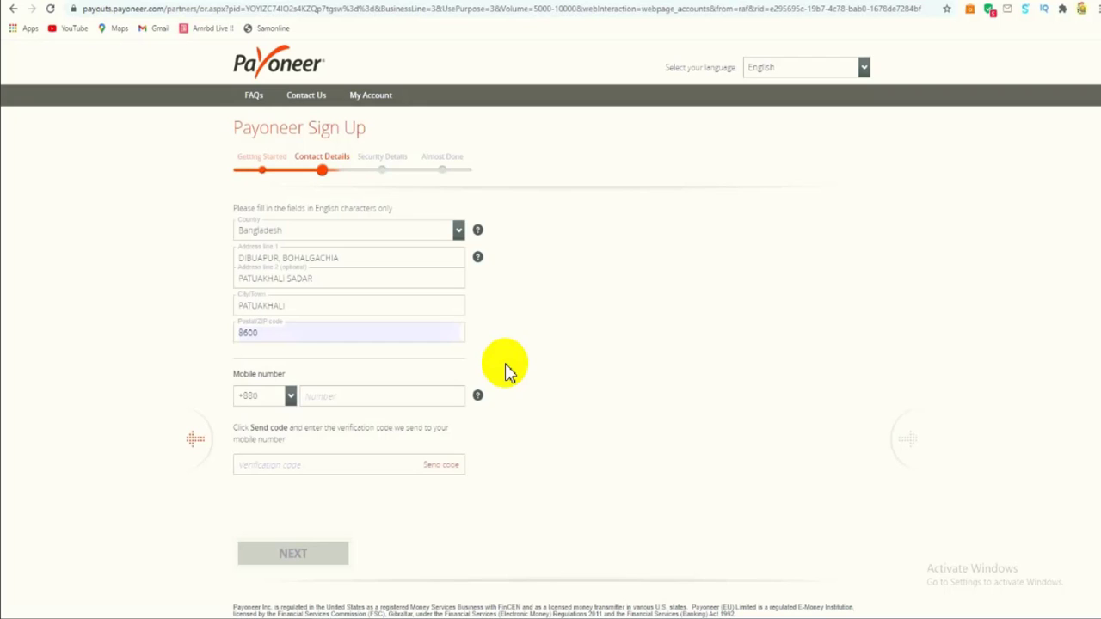
{"action": "left_click", "coordinate": [329, 397]}
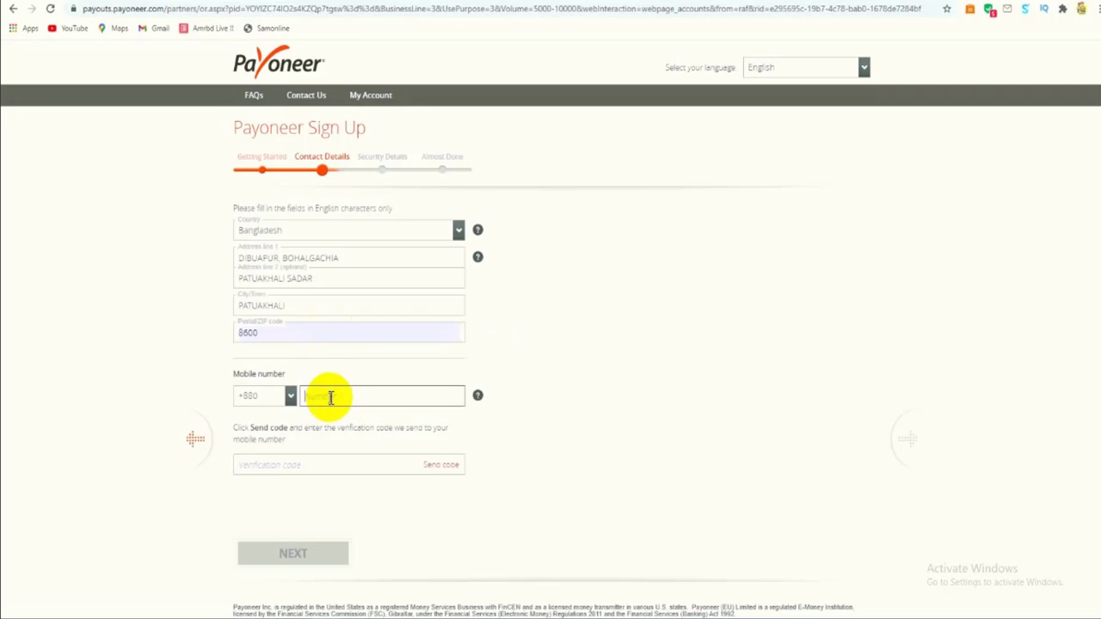
{"action": "type", "text": "1"}
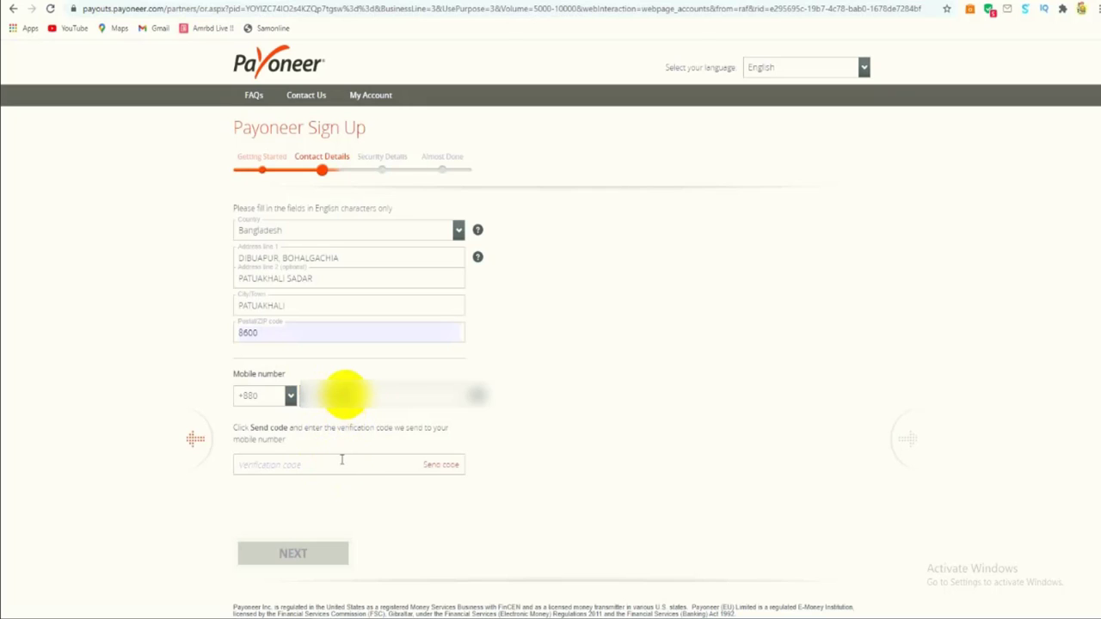
{"action": "left_click", "coordinate": [445, 467]}
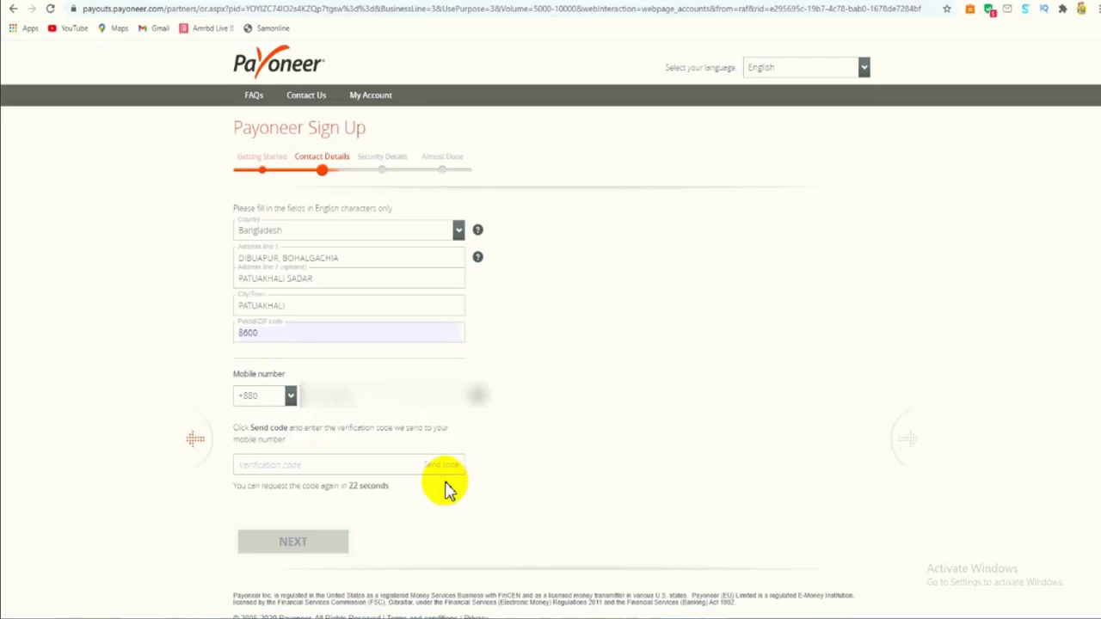
Enter the received verification code and submit the Contact Details step
{"action": "right_click", "coordinate": [269, 465]}
{"action": "left_click", "coordinate": [301, 455]}
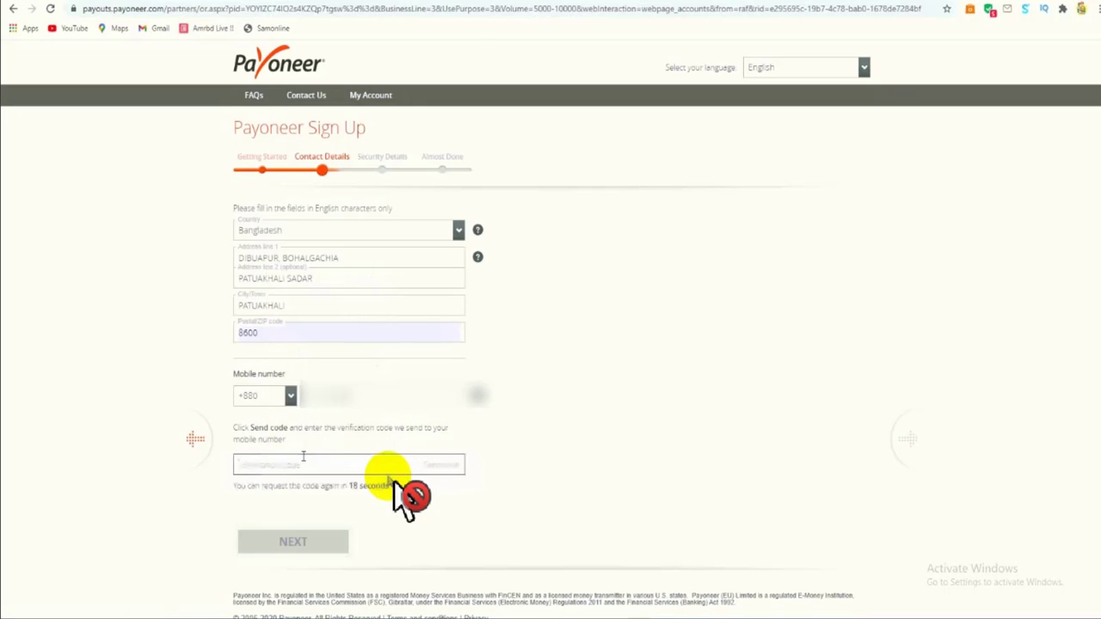
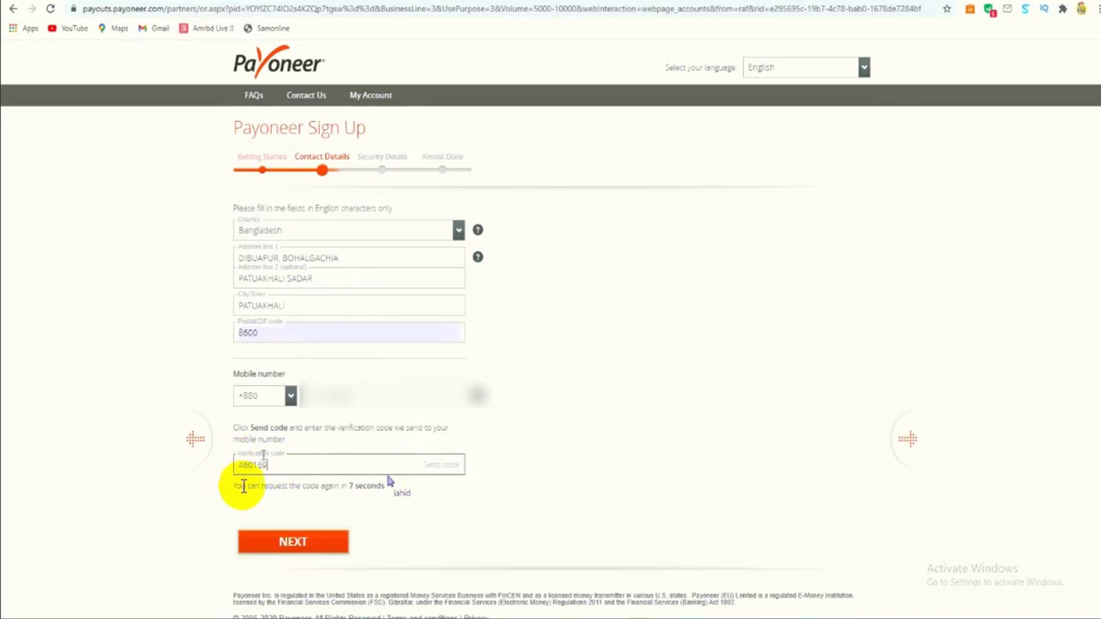
{"action": "left_click", "coordinate": [291, 546]}
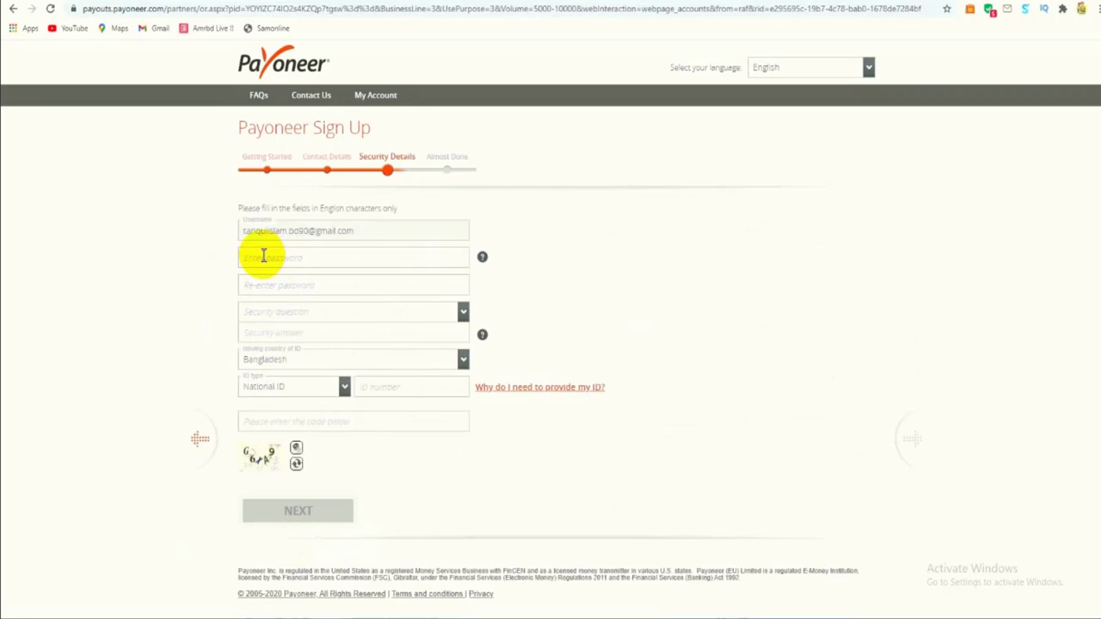
Enter the account password, correct a mistyped character, and decline Chrome's suggested password
{"action": "left_click", "coordinate": [263, 255]}
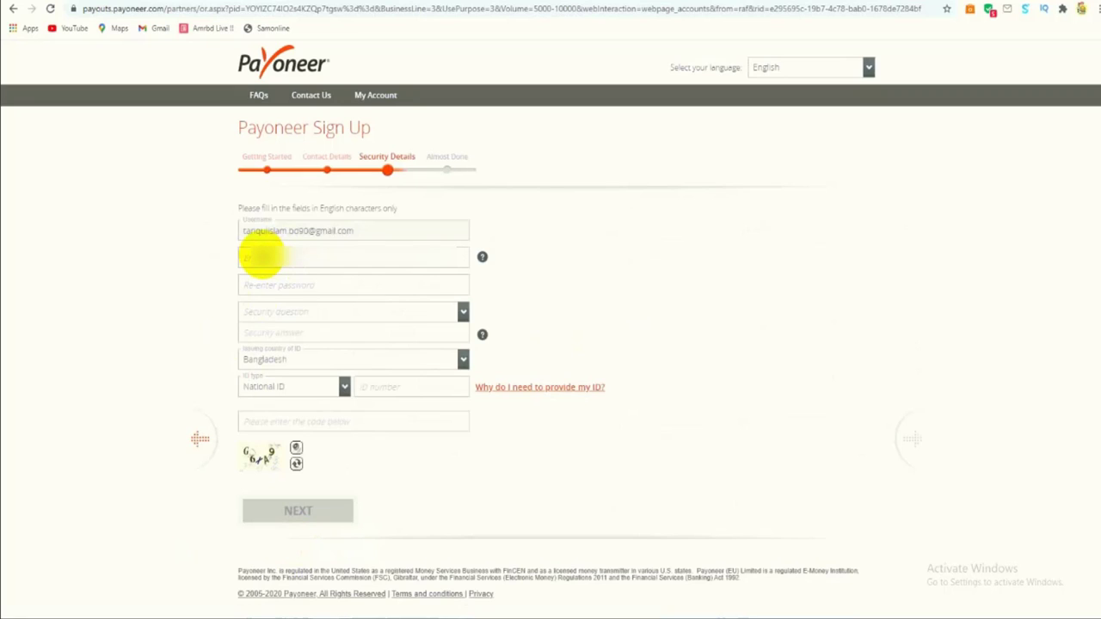
{"action": "left_click", "coordinate": [264, 255]}
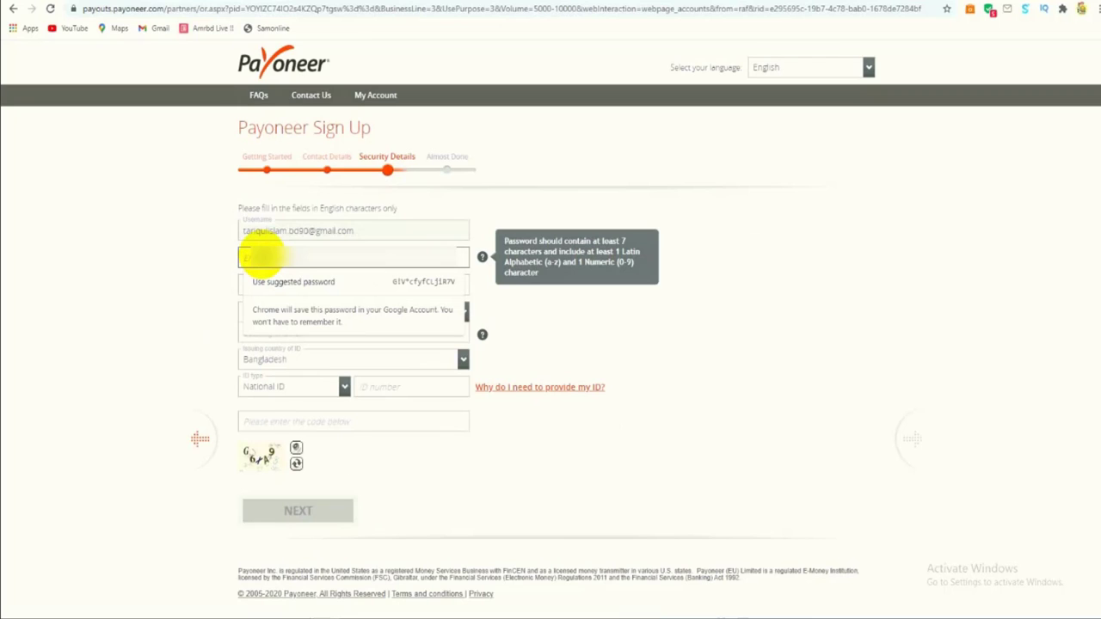
{"action": "type", "text": "•"}
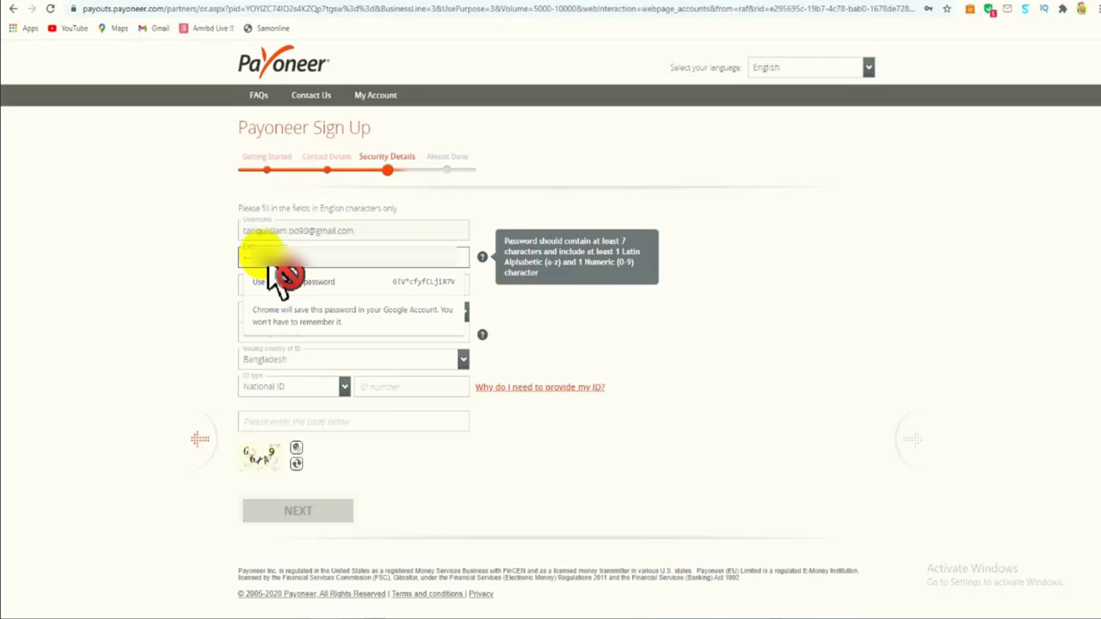
{"action": "type", "text": "•"}
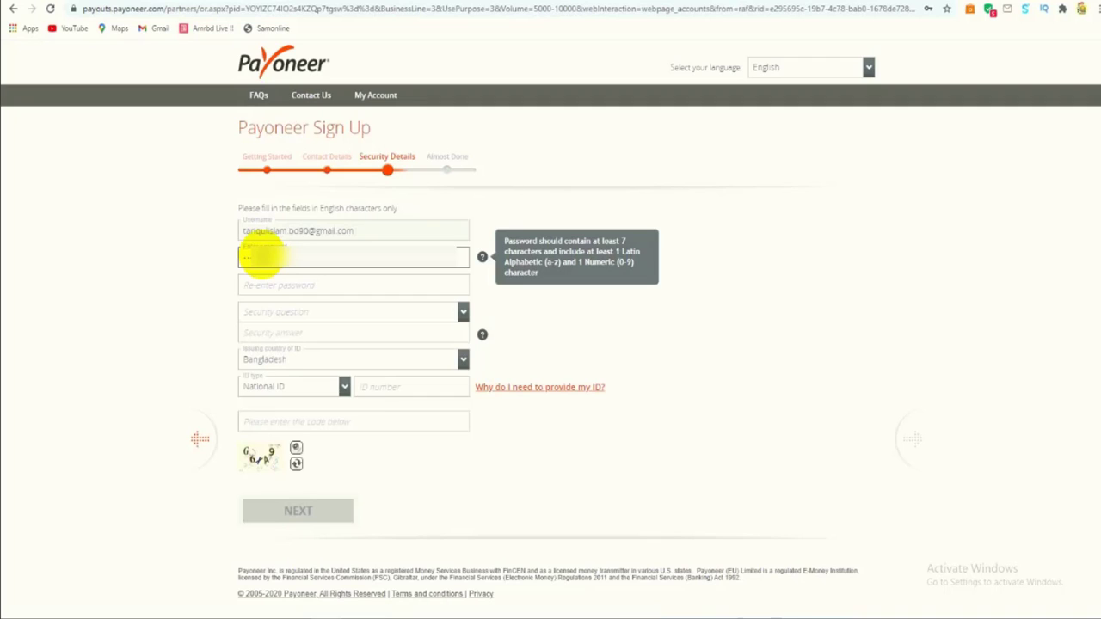
{"action": "left_click", "coordinate": [262, 255]}
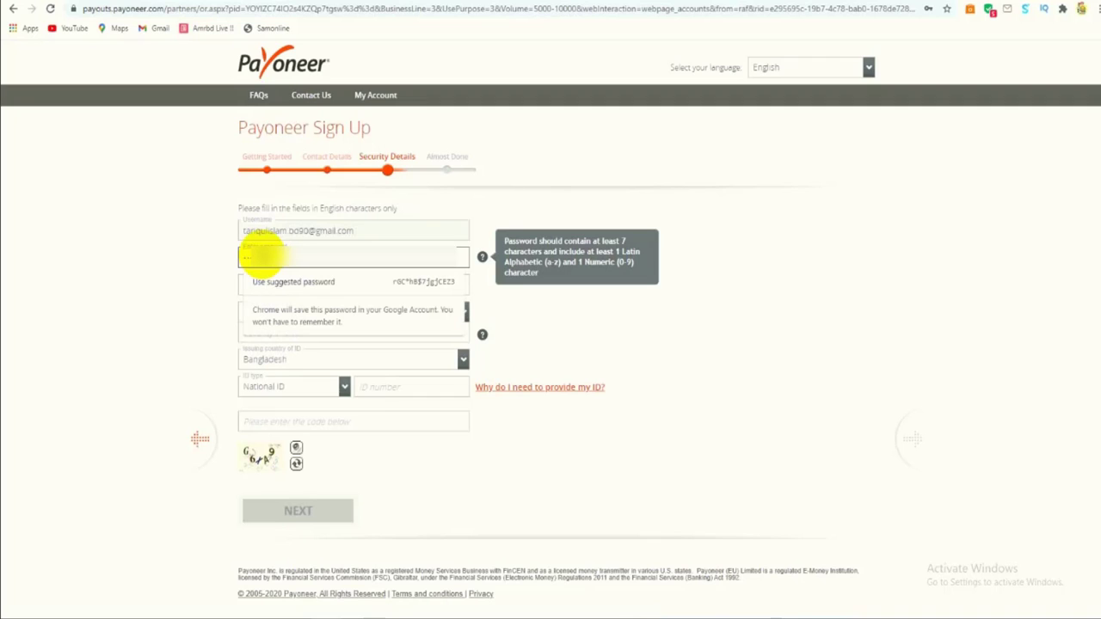
{"action": "key", "text": "BackSpace"}
{"action": "type", "text": "•"}
{"action": "key", "text": "Escape"}
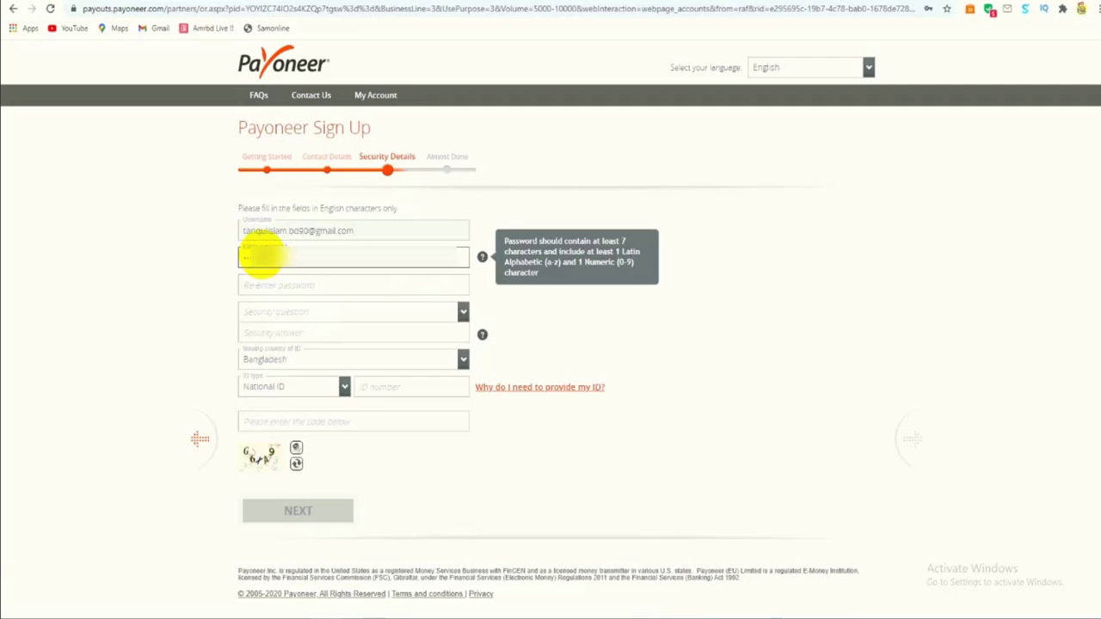
{"action": "left_click_drag", "start_coordinate": [263, 256], "coordinate": [287, 273]}
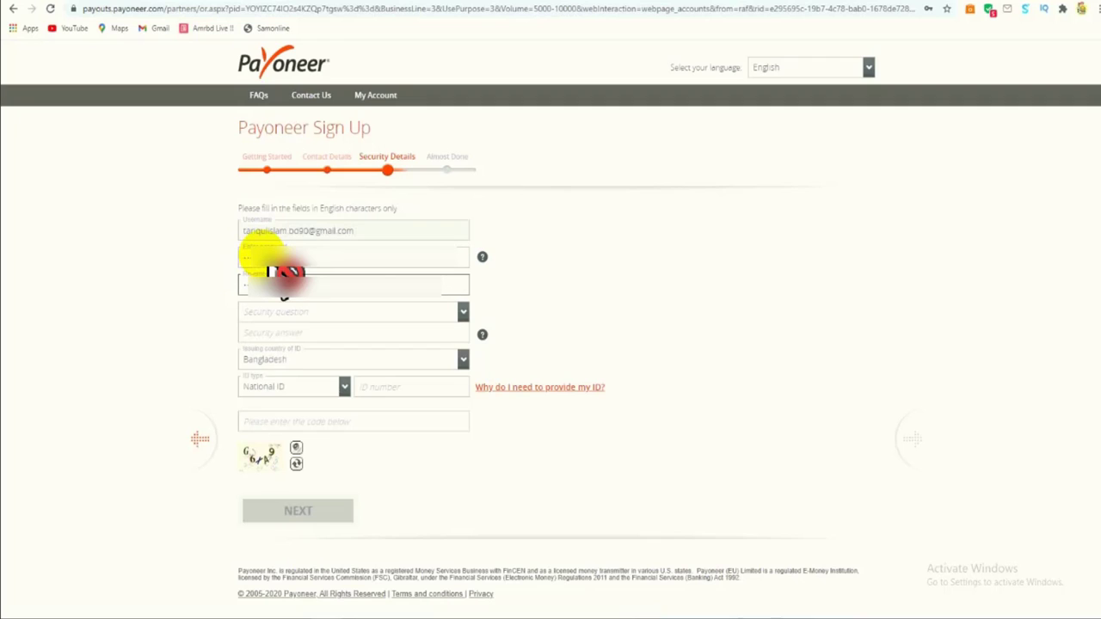
{"action": "left_click_drag", "start_coordinate": [286, 273], "coordinate": [262, 254]}
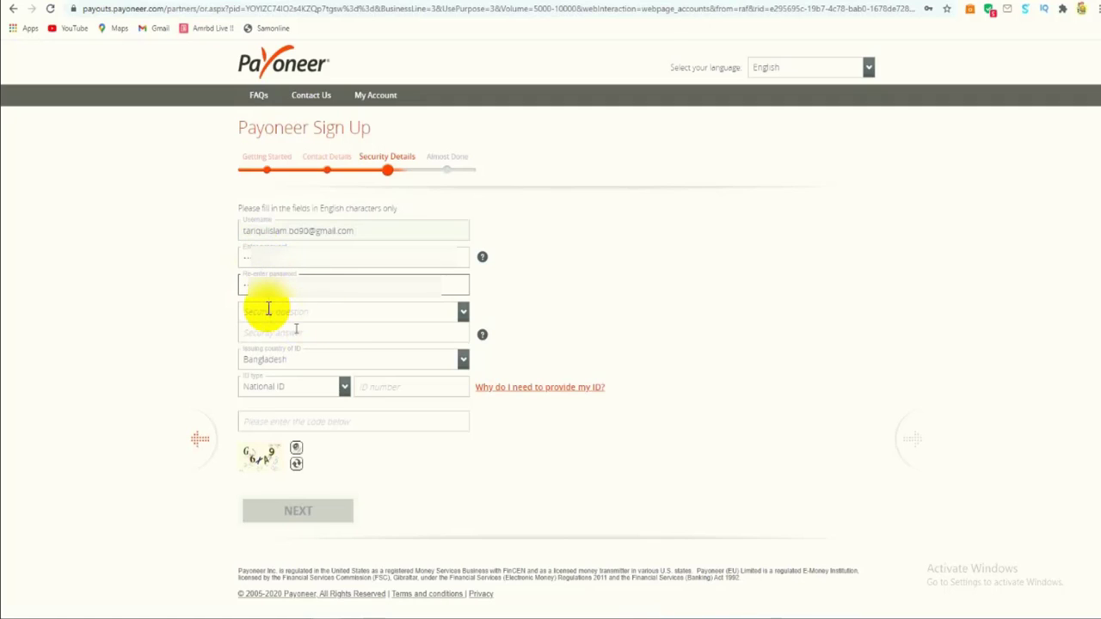
Choose 'What town did you spend your honeymoon in?' as the security question and select the answer box
{"action": "left_click", "coordinate": [463, 312]}
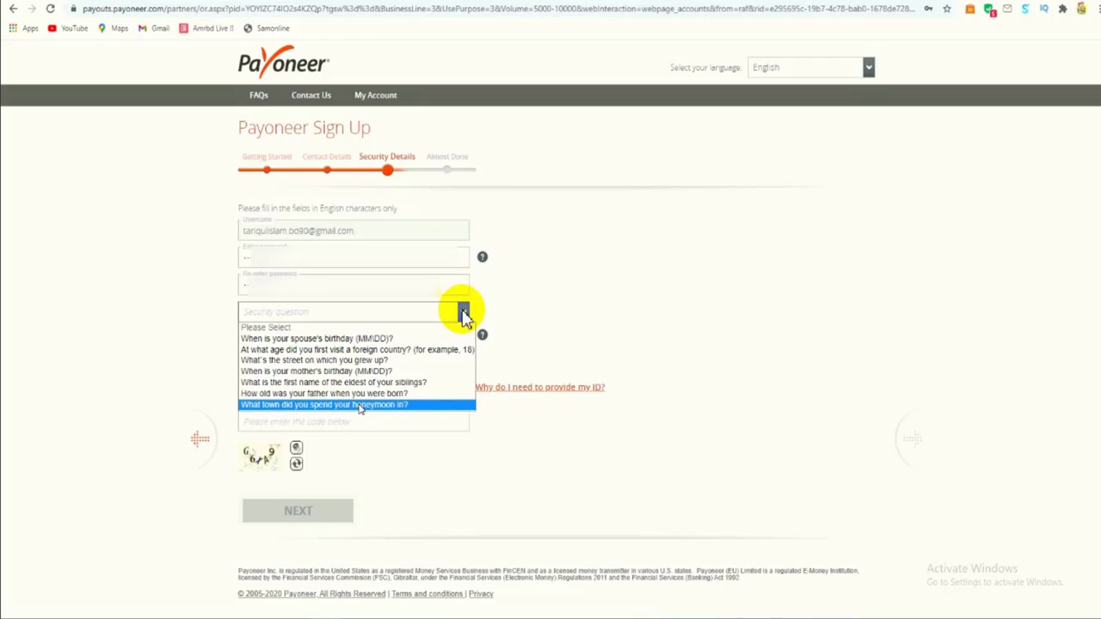
{"action": "left_click", "coordinate": [359, 405]}
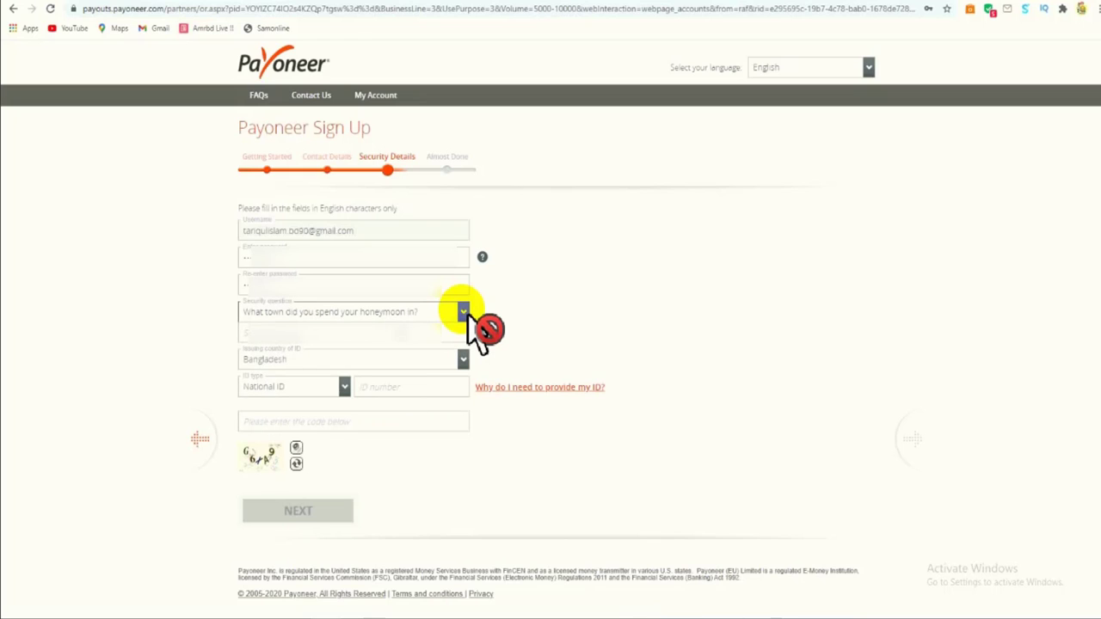
{"action": "left_click", "coordinate": [469, 327]}
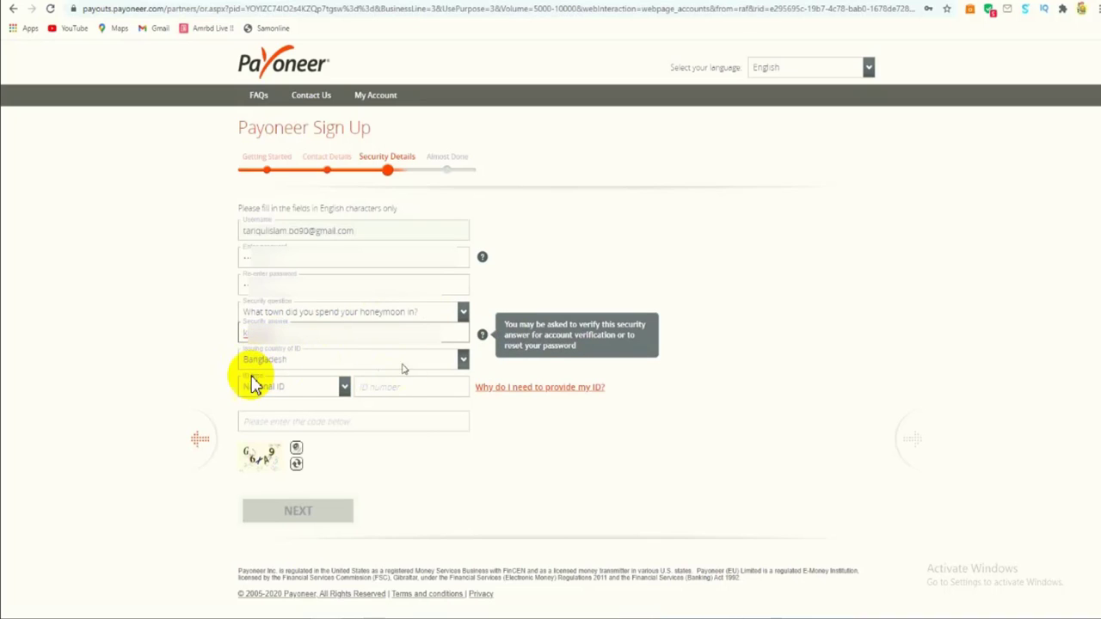
Enter the national ID and captcha, then resubmit with a fresh captcha after the invalid-captcha error
{"action": "left_click", "coordinate": [370, 387]}
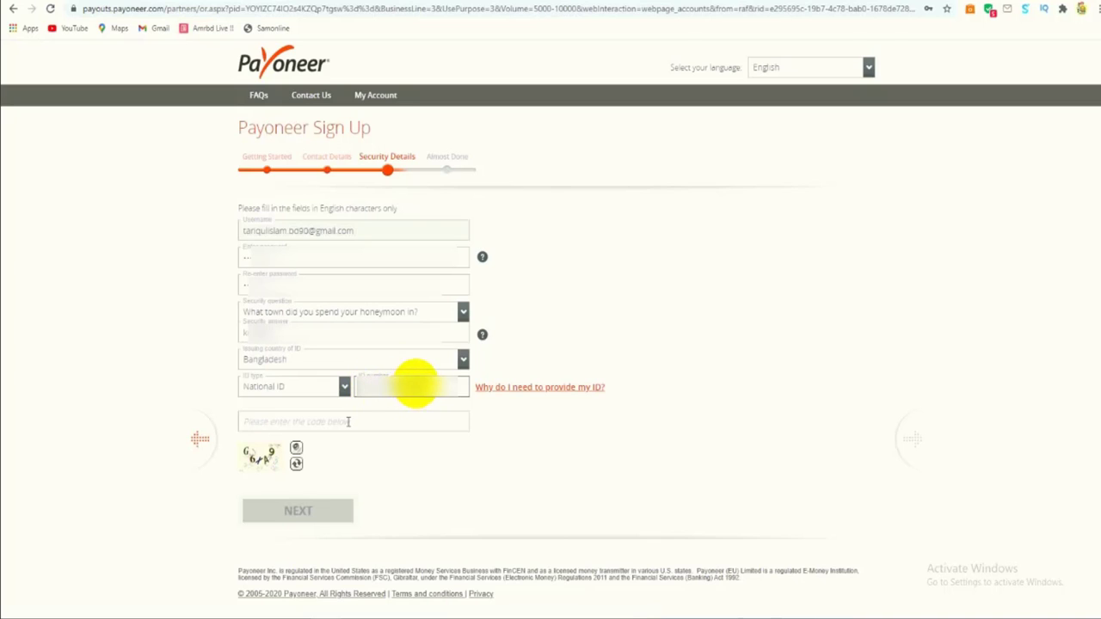
{"action": "left_click", "coordinate": [315, 421]}
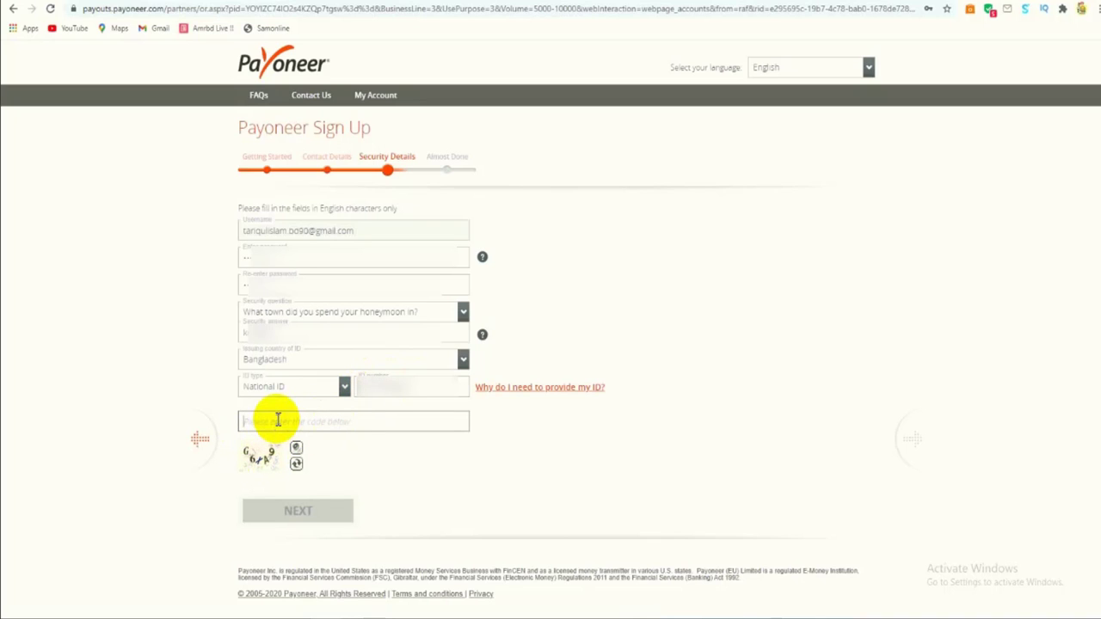
{"action": "type", "text": "G6XA9"}
{"action": "left_click", "coordinate": [307, 513]}
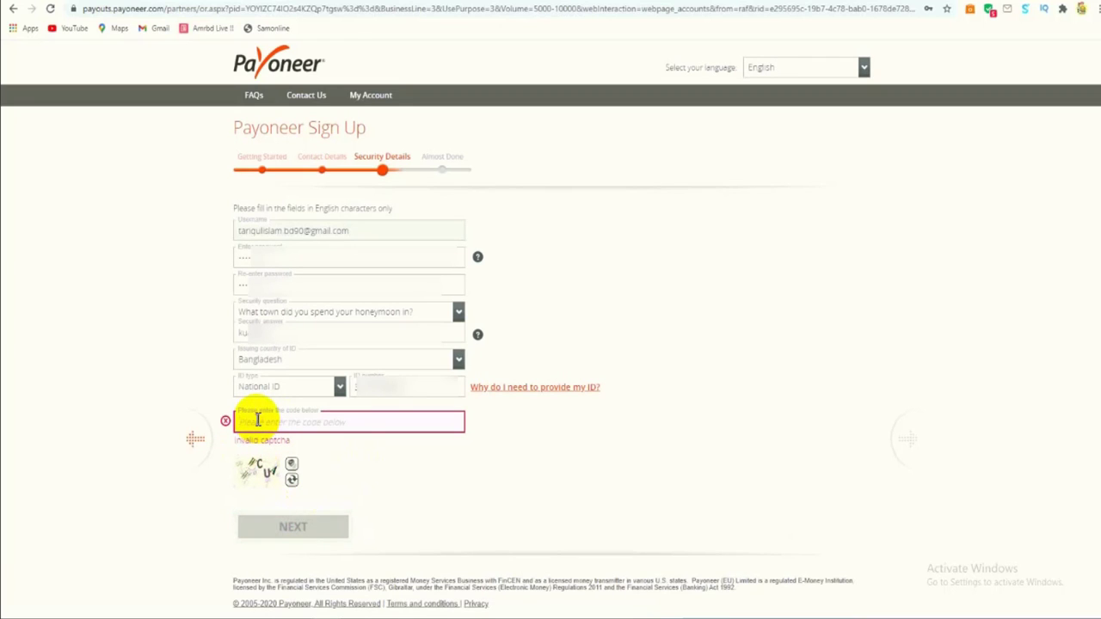
{"action": "type", "text": "sWCUA"}
{"action": "left_click", "coordinate": [284, 529]}
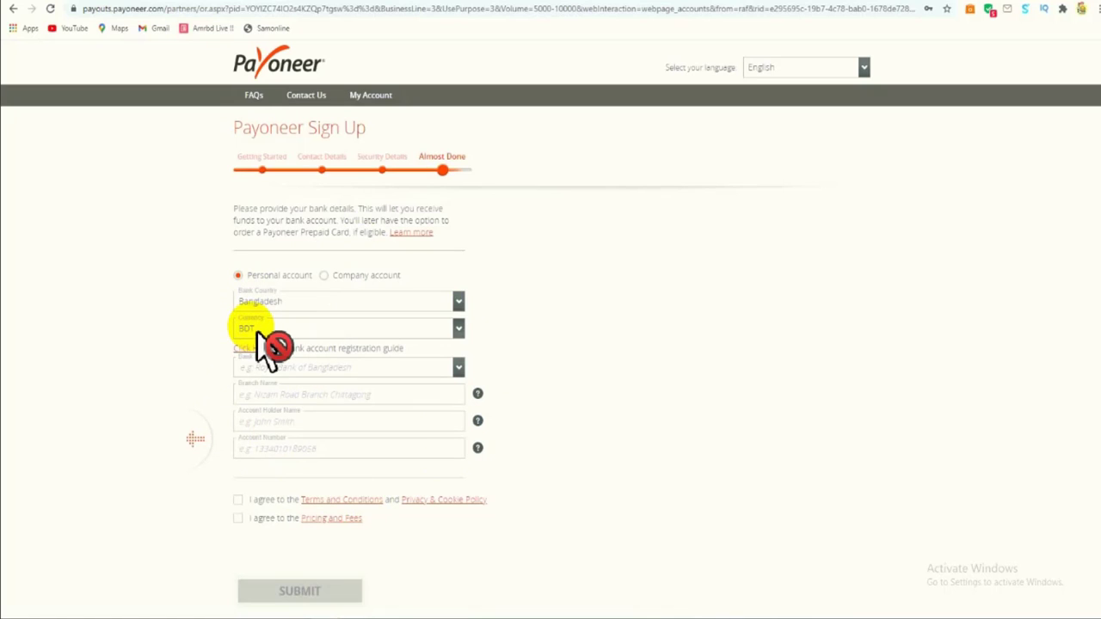
Search the bank list for 'BANK AS' and choose BANK ASIA LTD
{"action": "left_click", "coordinate": [457, 369]}
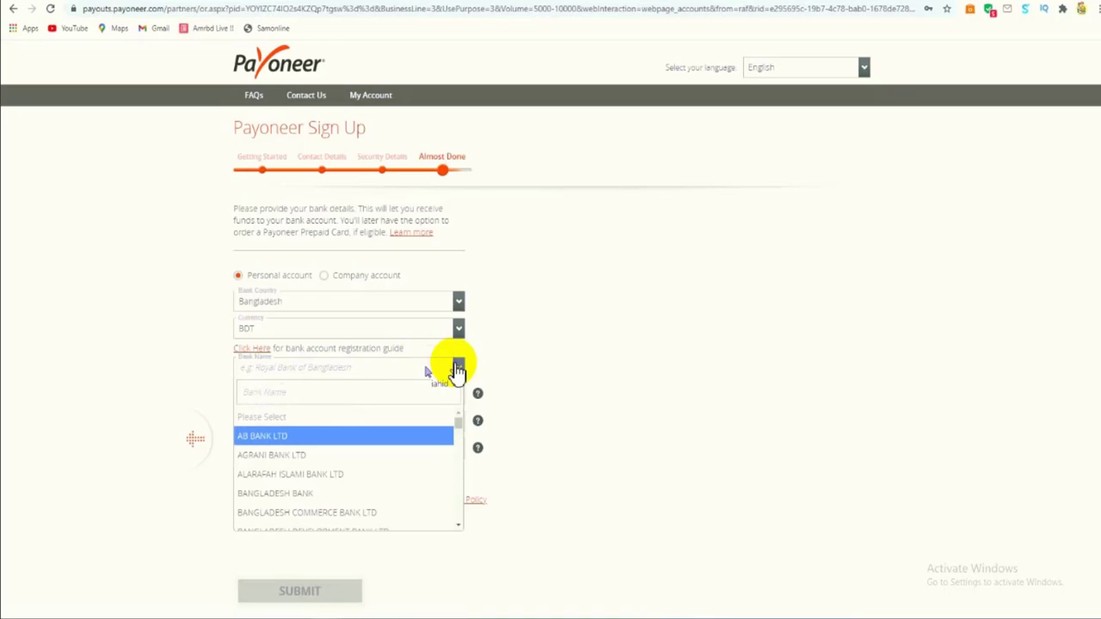
{"action": "type", "text": "b"}
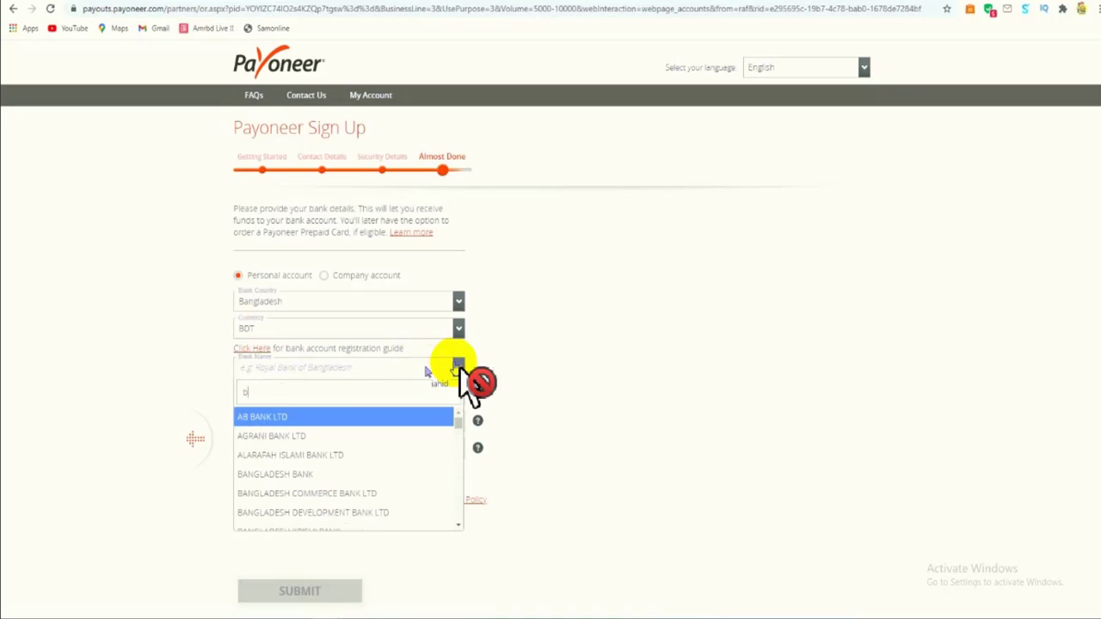
{"action": "key", "text": "BackSpace"}
{"action": "type", "text": "BANK AS"}
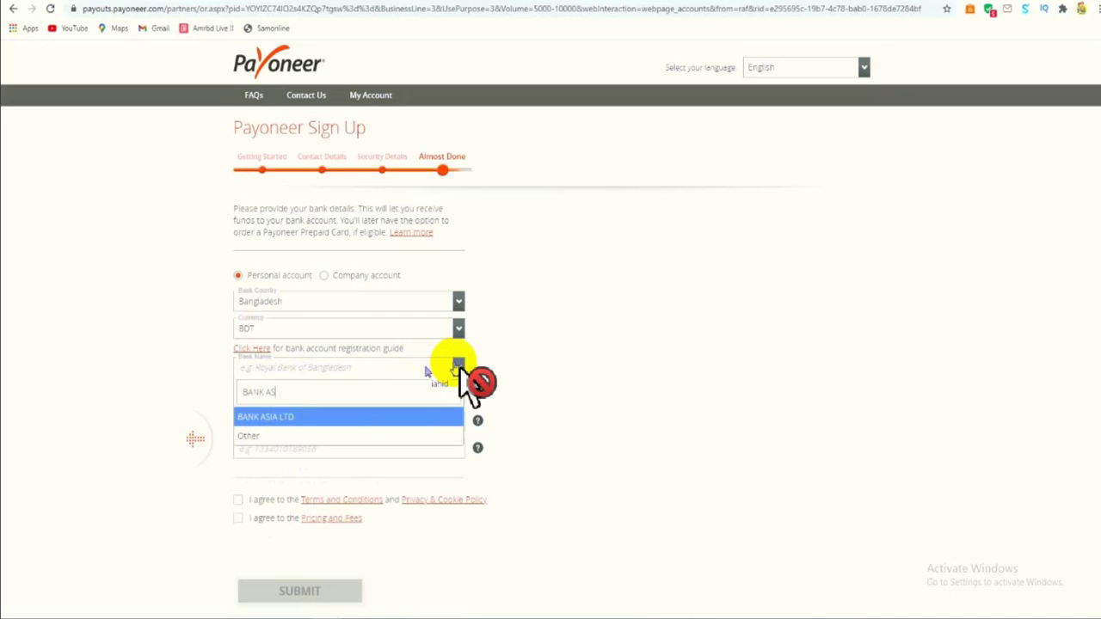
{"action": "left_click", "coordinate": [288, 417]}
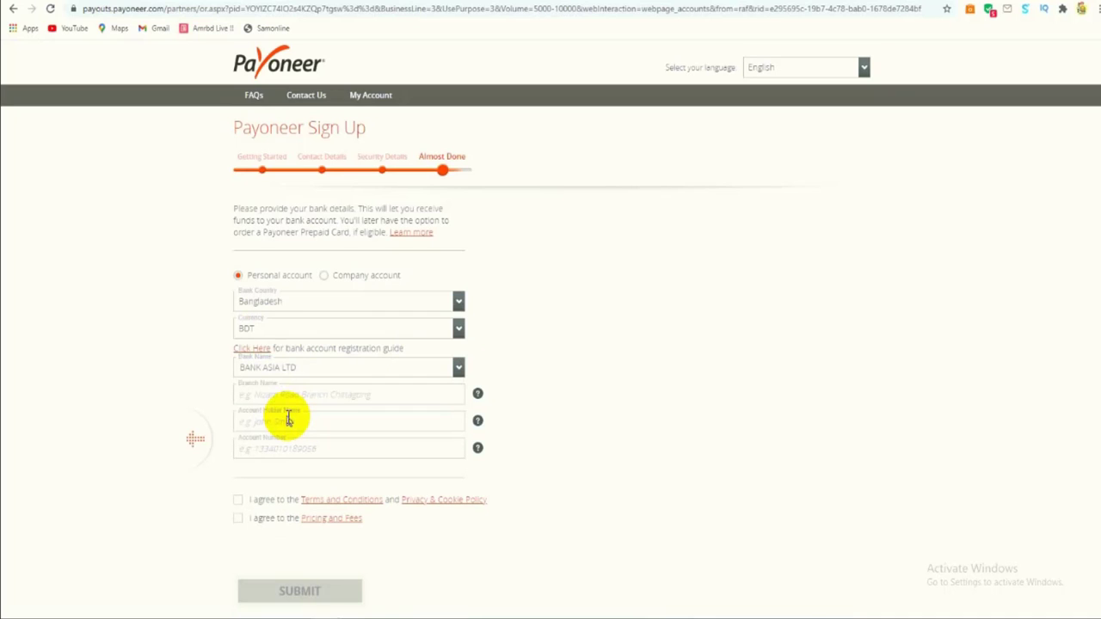
Enter SCOTIA BRANCH as the branch name
{"action": "left_click", "coordinate": [285, 394]}
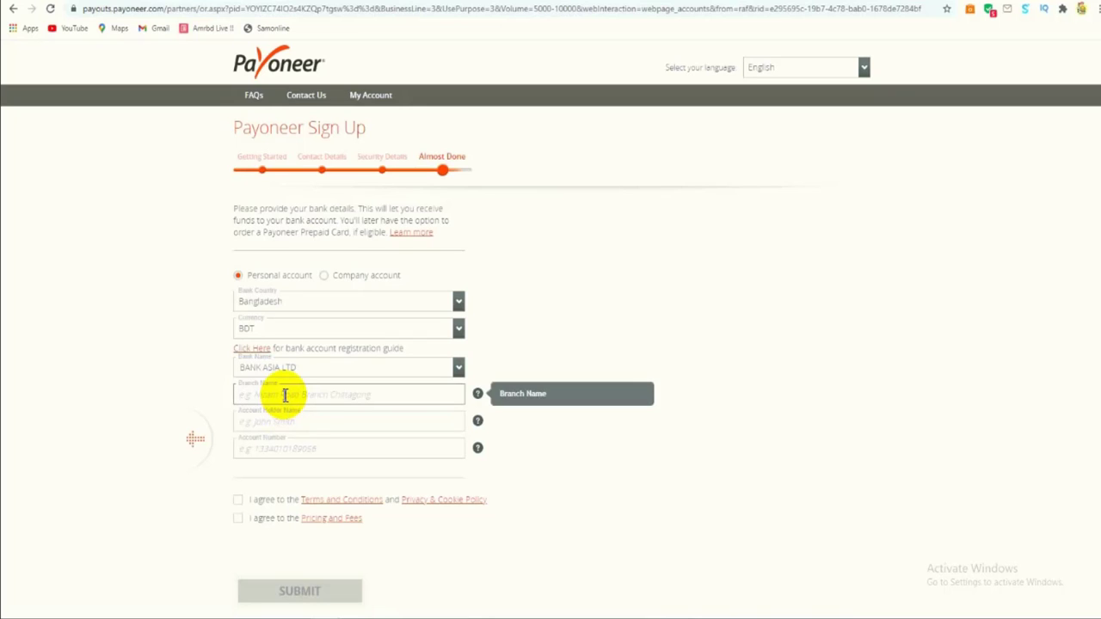
{"action": "type", "text": "SCOT"}
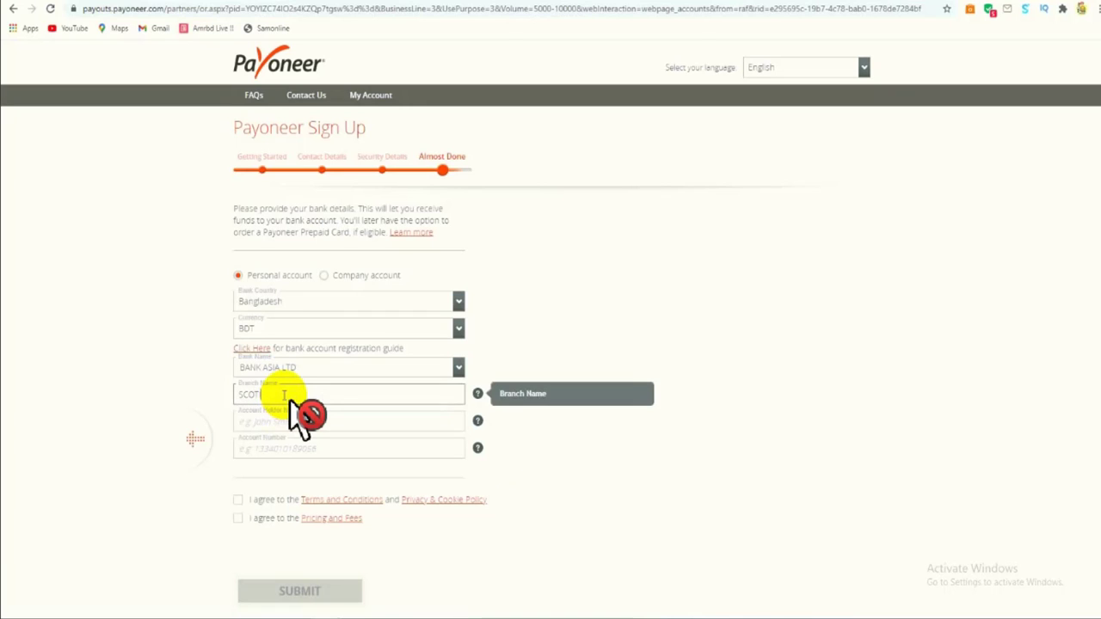
{"action": "type", "text": "IA BRANCH"}
{"action": "left_click", "coordinate": [270, 422]}
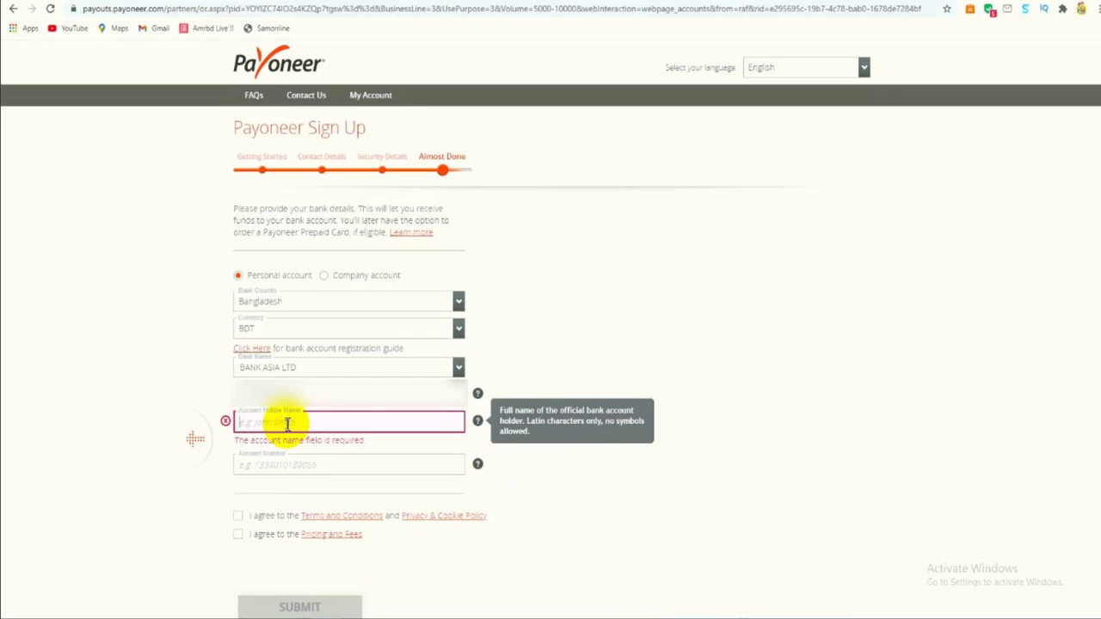
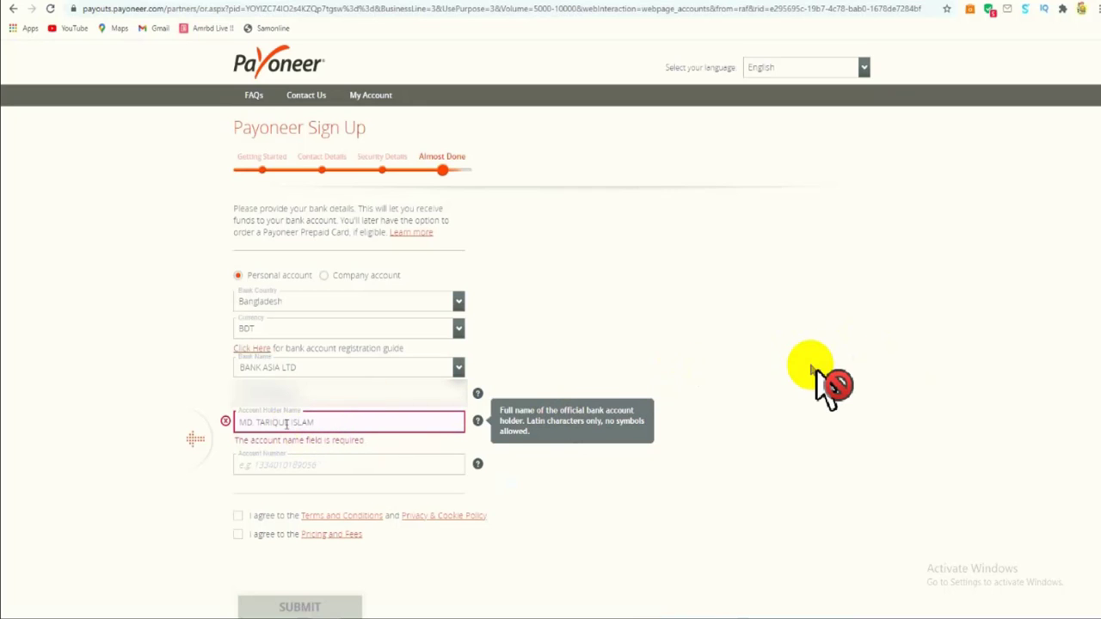
Type the account holder's full name, then select the account number field
{"action": "left_click", "coordinate": [327, 464]}
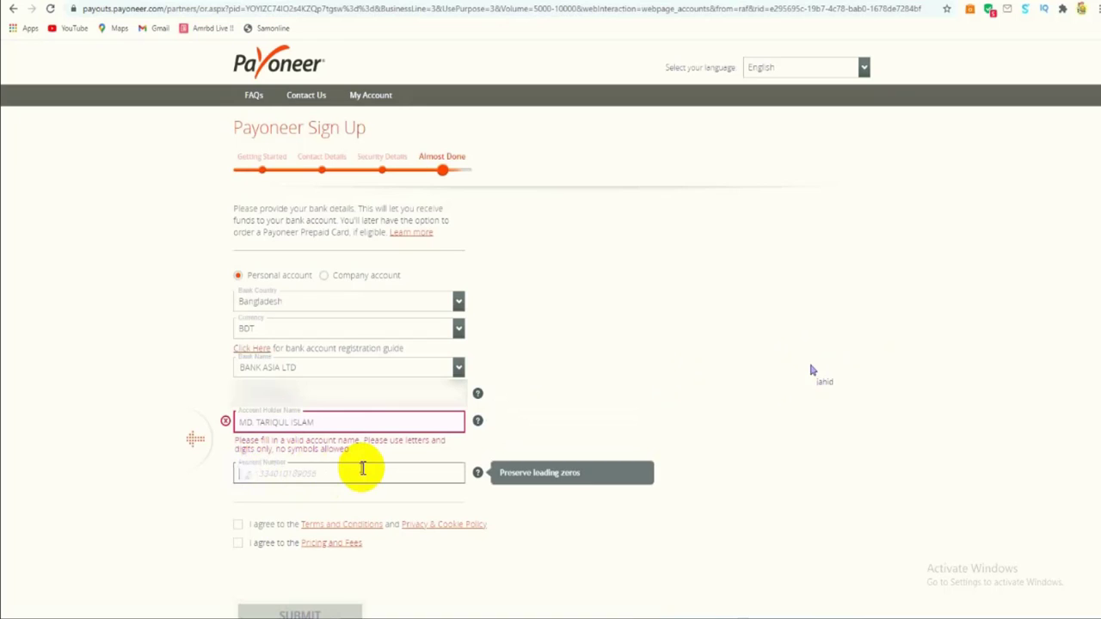
{"action": "left_click", "coordinate": [371, 487]}
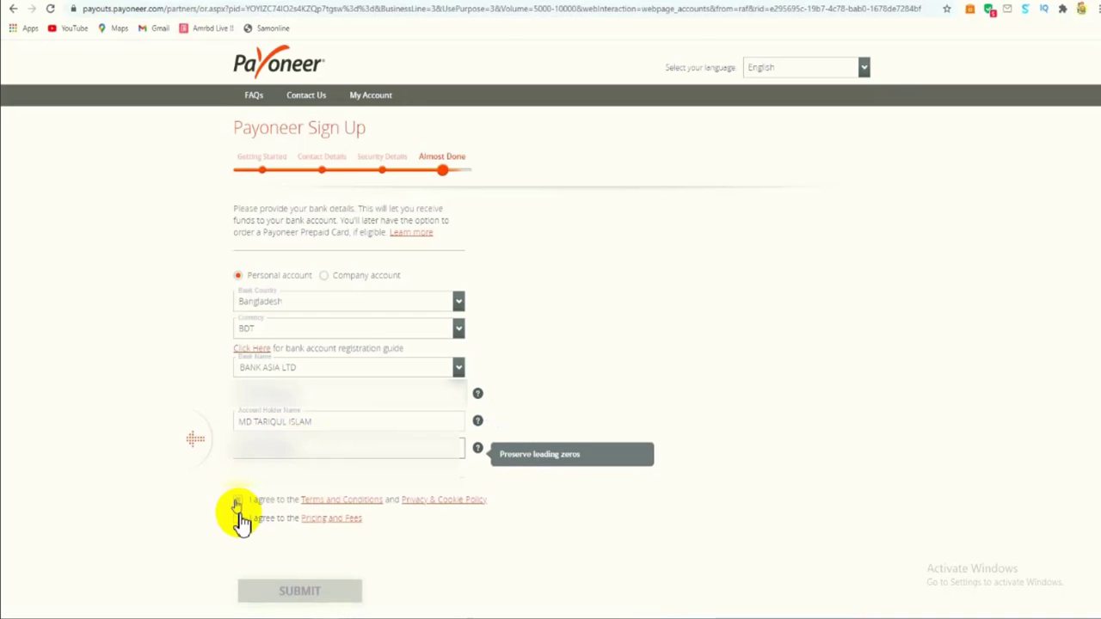
Agree to the terms and pricing, submit the sign-up application, and open a new Chrome tab
{"action": "left_click", "coordinate": [237, 500]}
{"action": "left_click", "coordinate": [240, 520]}
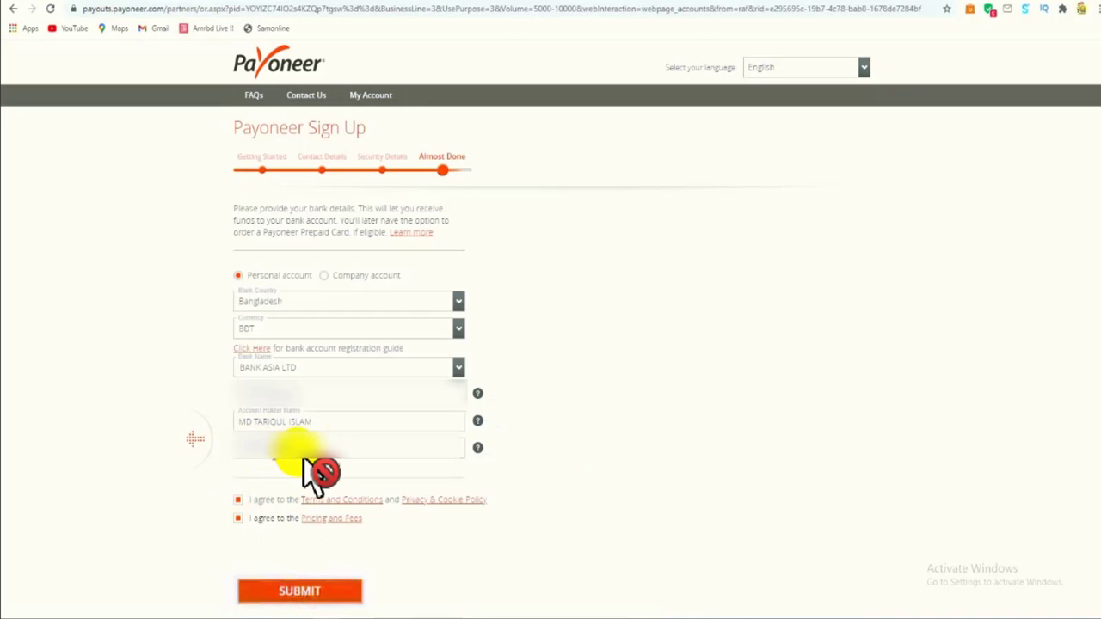
{"action": "left_click", "coordinate": [302, 456]}
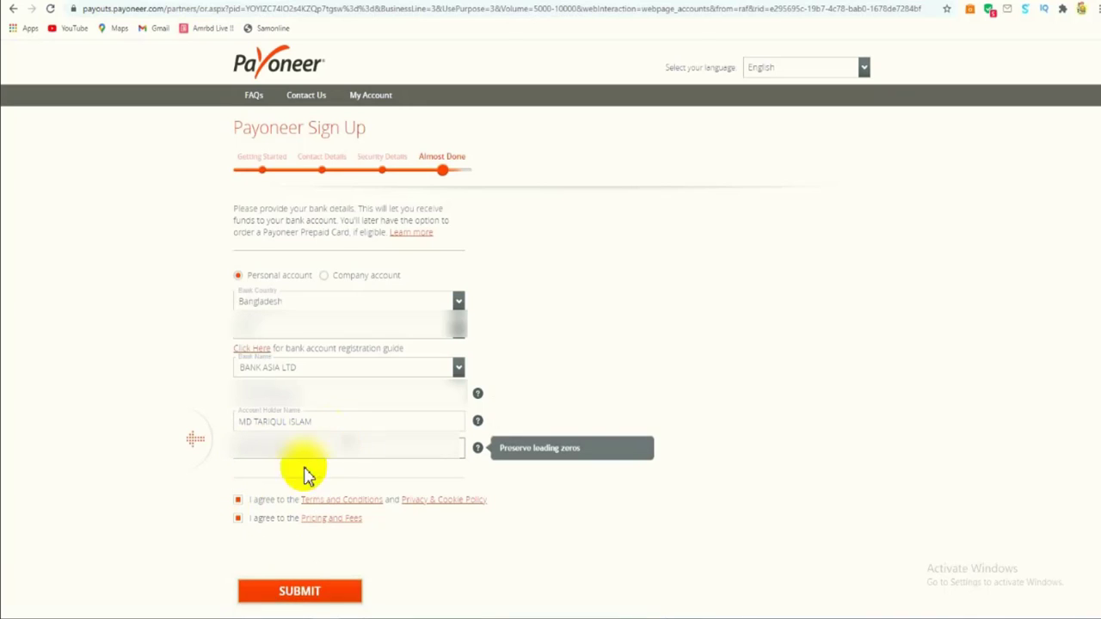
{"action": "scroll", "coordinate": [302, 559], "scroll_direction": "down", "scroll_amount": 1}
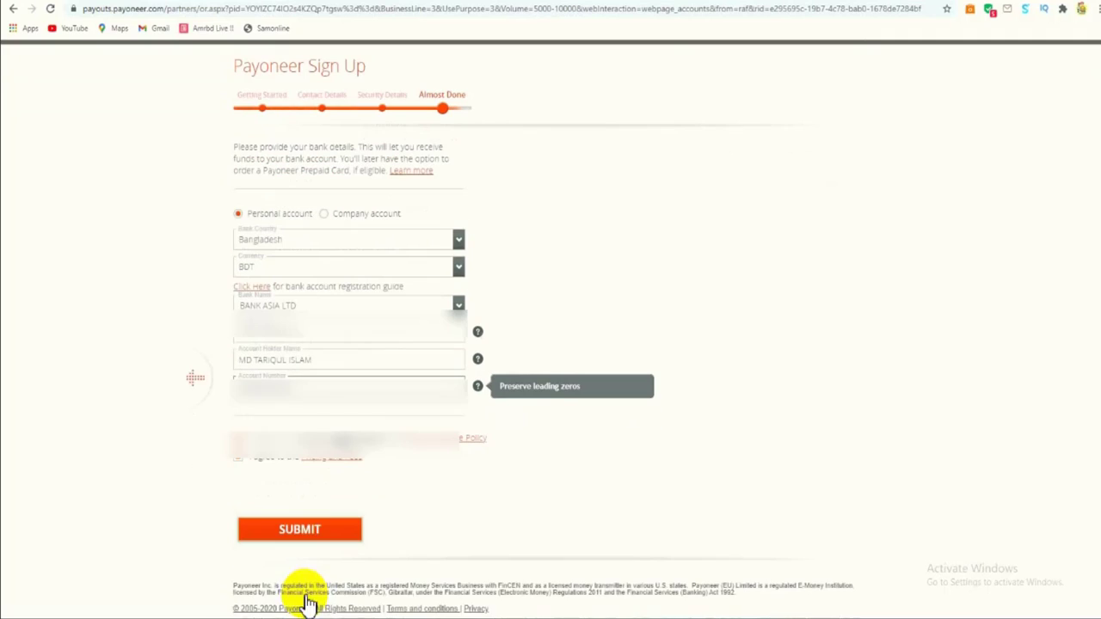
{"action": "left_click", "coordinate": [300, 530]}
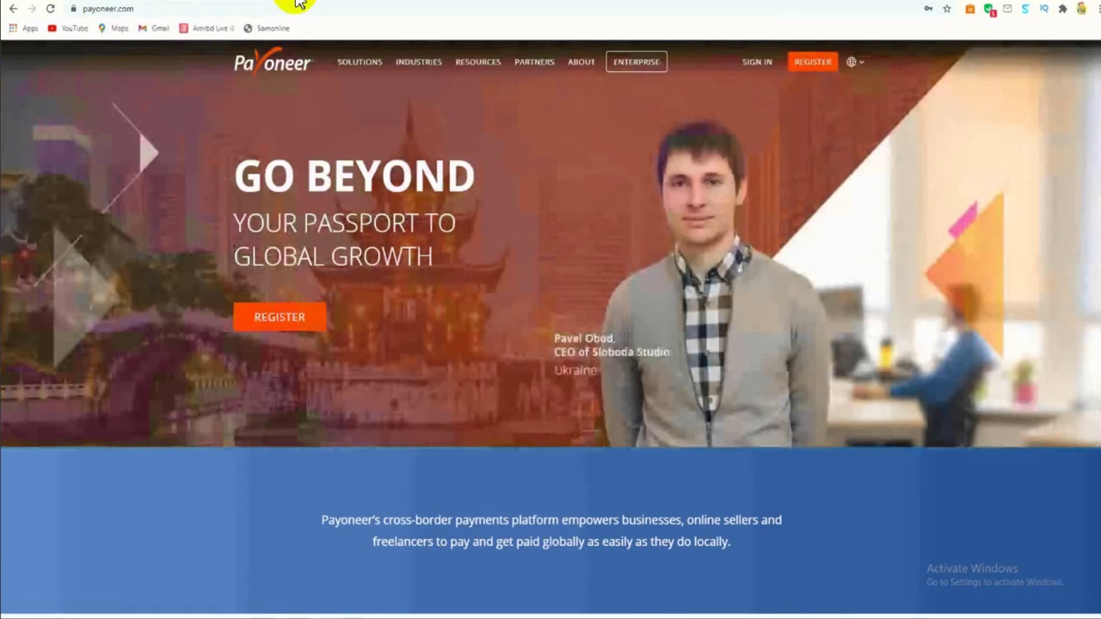
{"action": "left_click", "coordinate": [297, 3]}
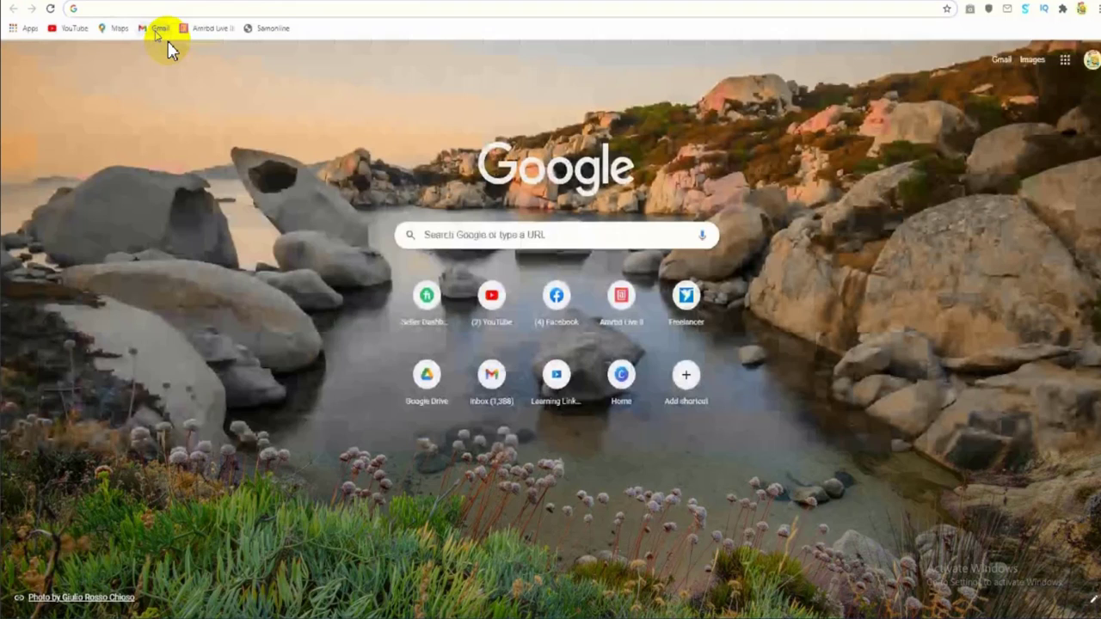
Open the Payoneer 'application under review' email in Gmail and reload the inbox
{"action": "left_click", "coordinate": [159, 28]}
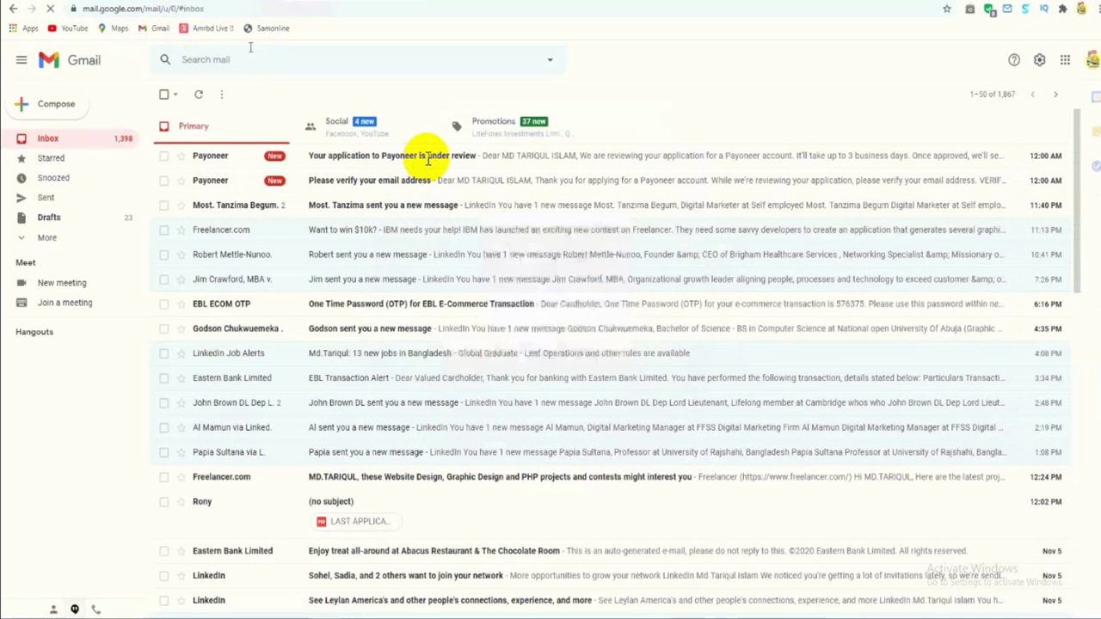
{"action": "left_click", "coordinate": [430, 162]}
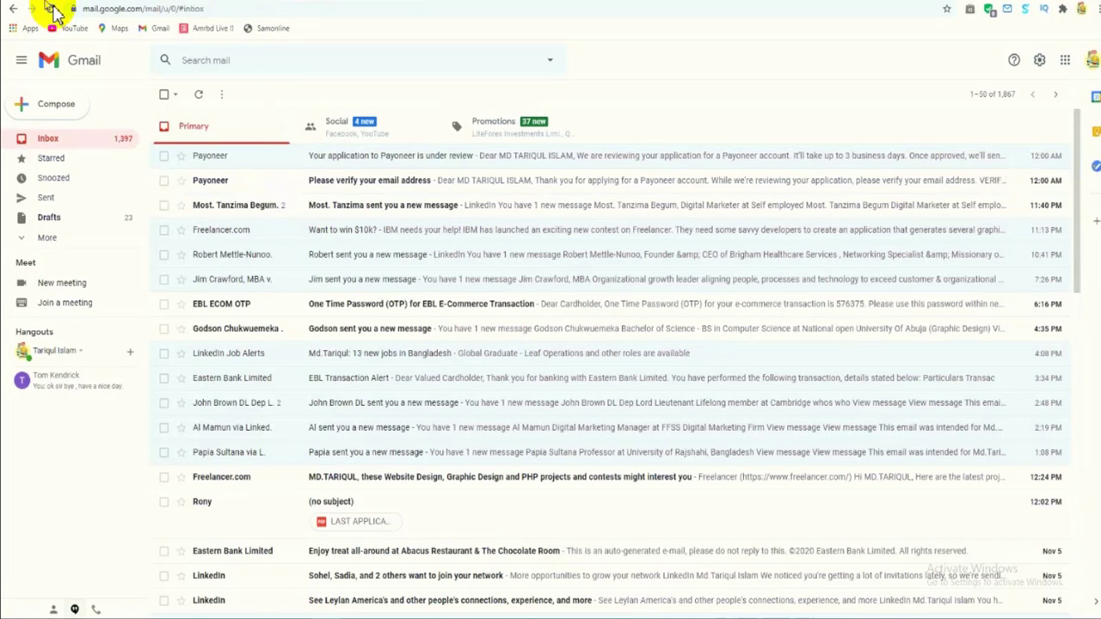
{"action": "left_click", "coordinate": [52, 8]}
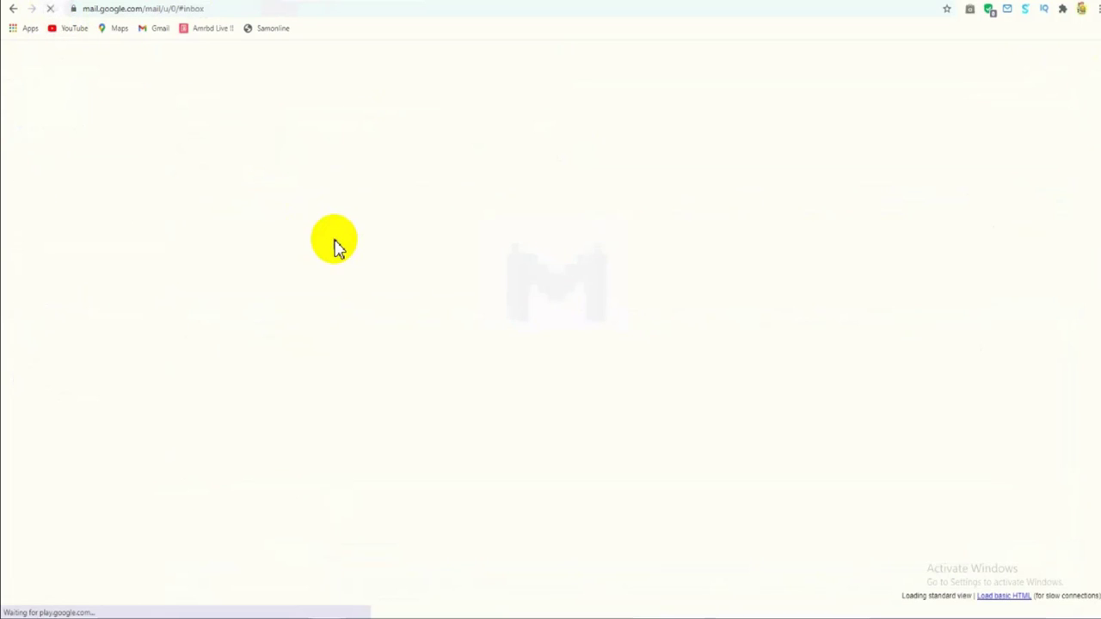